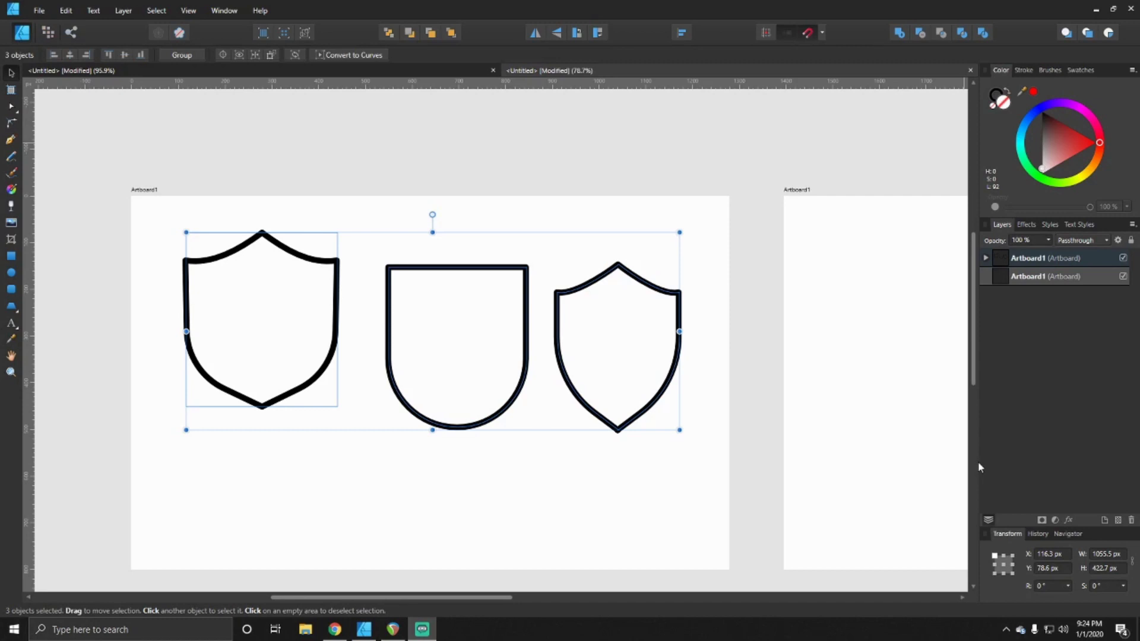
- Nudge the leftmost shield slightly lower, then scroll right to the empty second artboard
{"action": "left_click", "coordinate": [331, 187]}
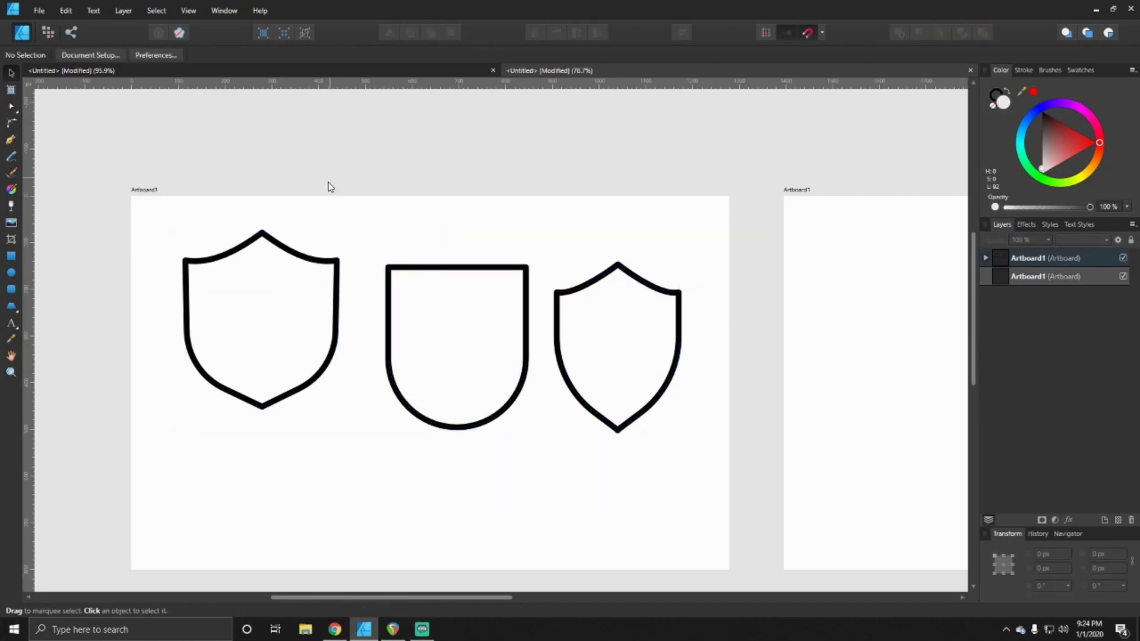
{"action": "left_click", "coordinate": [323, 261]}
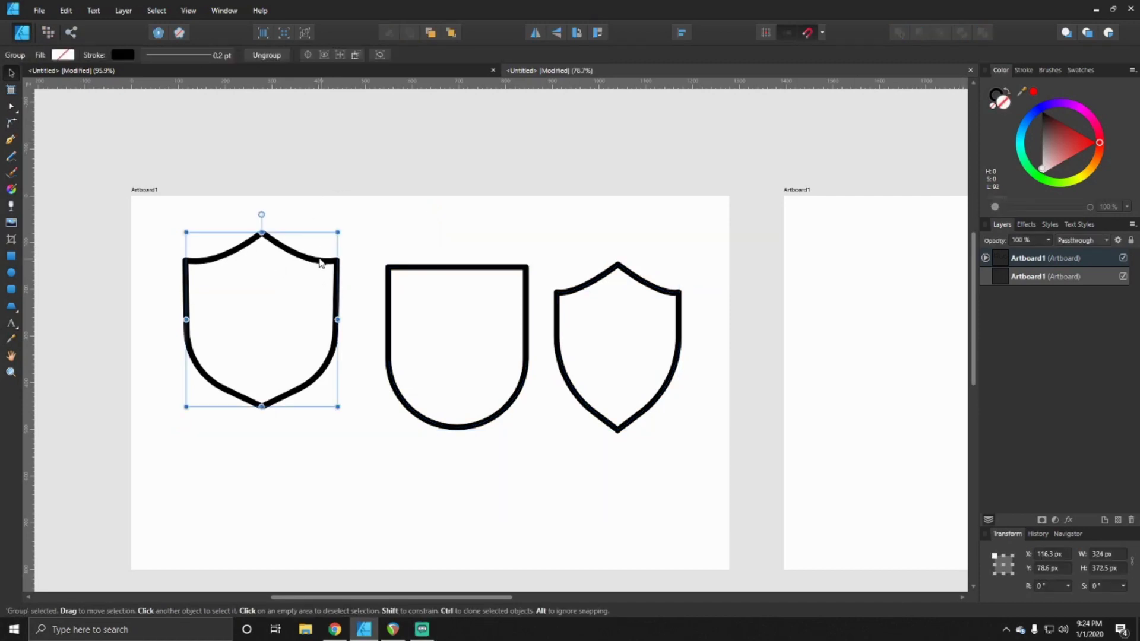
{"action": "left_click_drag", "start_coordinate": [321, 263], "coordinate": [325, 284]}
{"action": "left_click", "coordinate": [461, 269]}
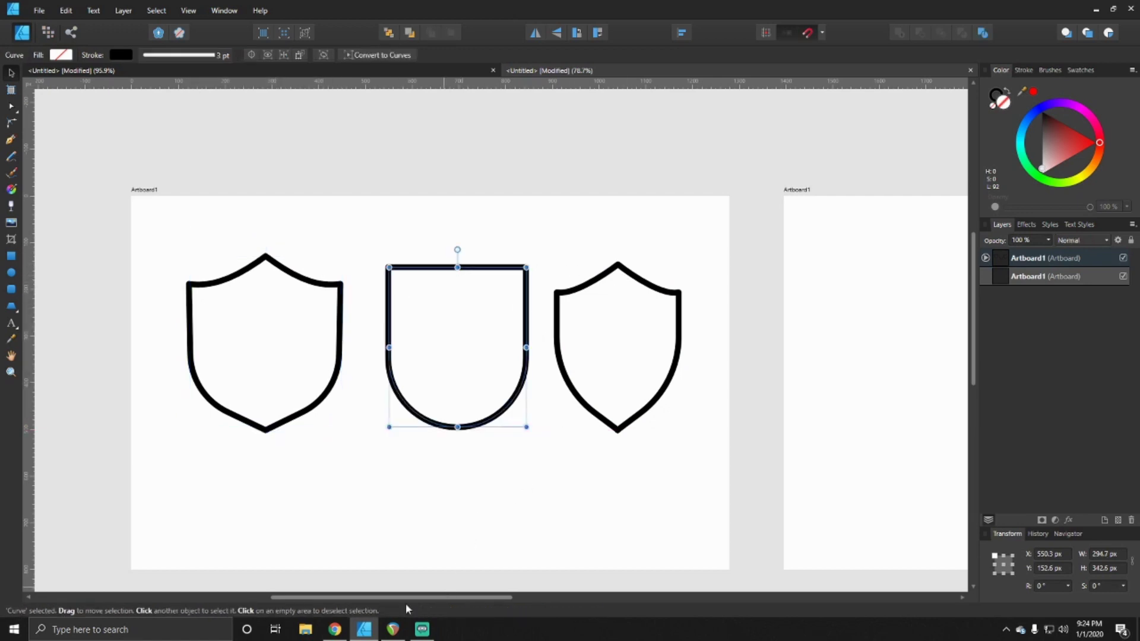
{"action": "left_click_drag", "start_coordinate": [390, 600], "coordinate": [626, 601]}
- Draw a rectangle on the second artboard with the Rectangle Tool
{"action": "scroll", "coordinate": [475, 344], "scroll_direction": "down", "scroll_amount": 3}
{"action": "scroll", "coordinate": [448, 283], "scroll_direction": "up", "scroll_amount": 1}
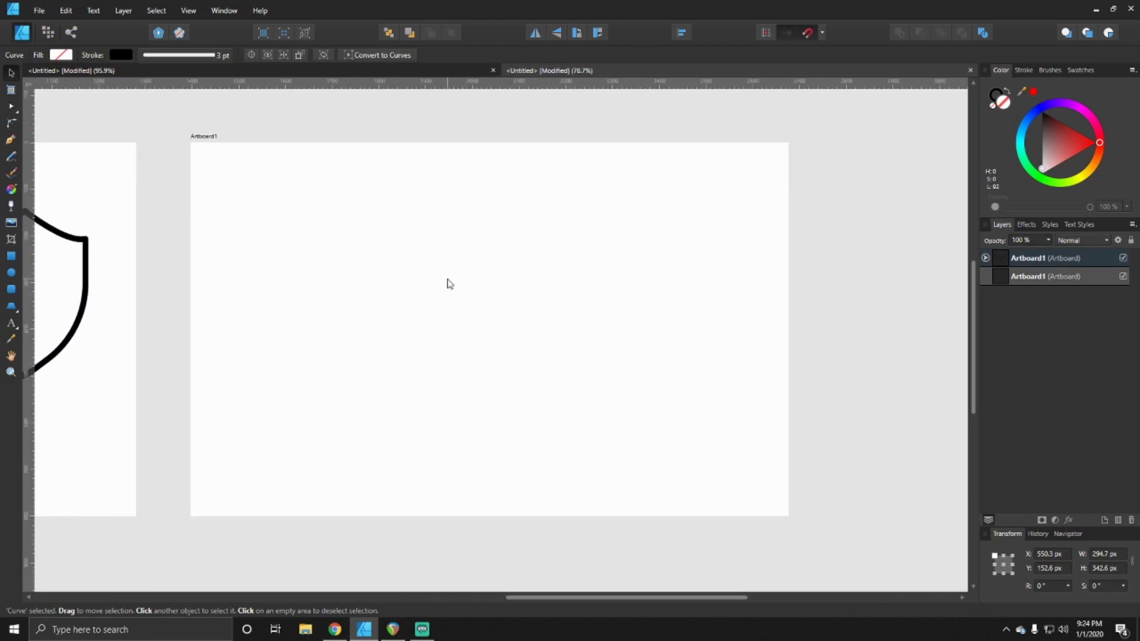
{"action": "left_click", "coordinate": [14, 260]}
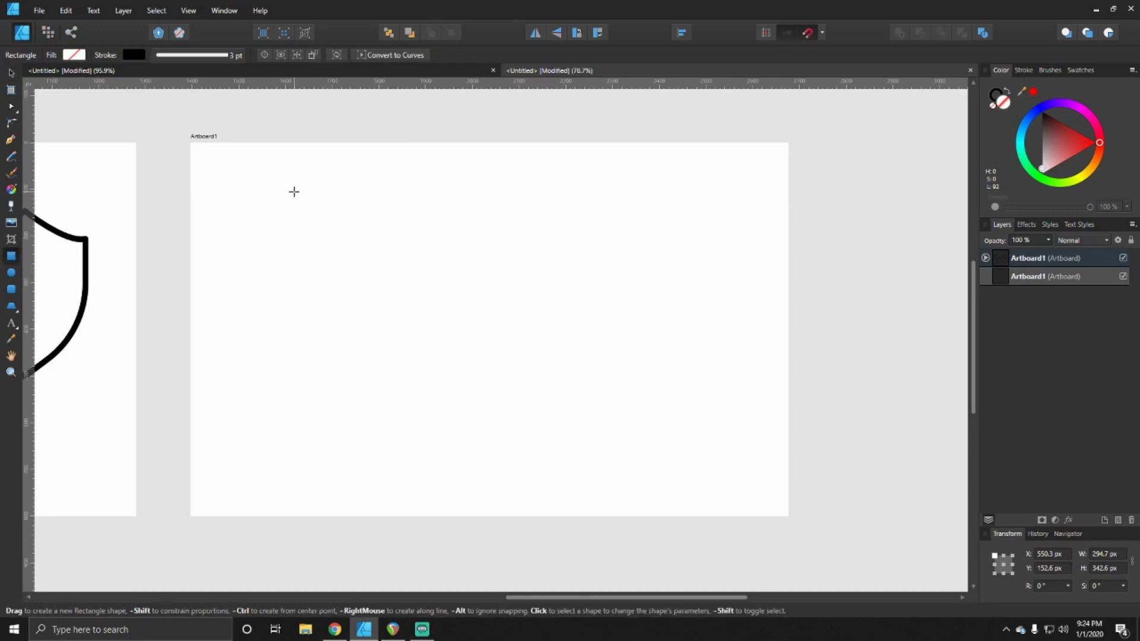
{"action": "left_click_drag", "start_coordinate": [294, 194], "coordinate": [450, 364]}
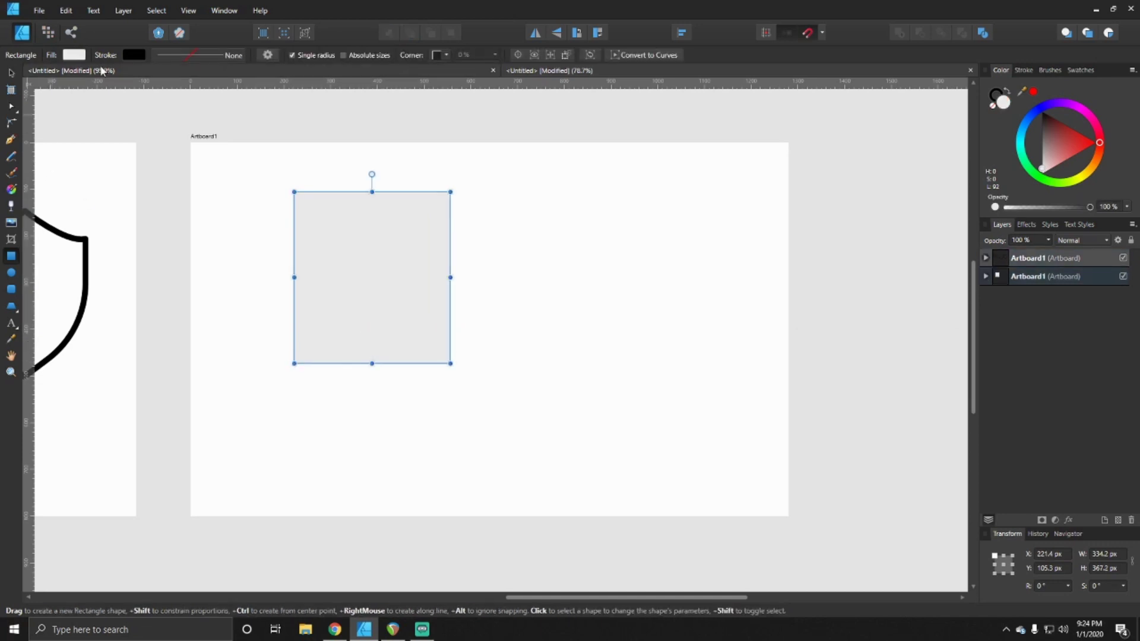
- Set the rectangle's fill to None and its black stroke width to 3 pt
{"action": "left_click", "coordinate": [74, 55]}
{"action": "left_click", "coordinate": [187, 78]}
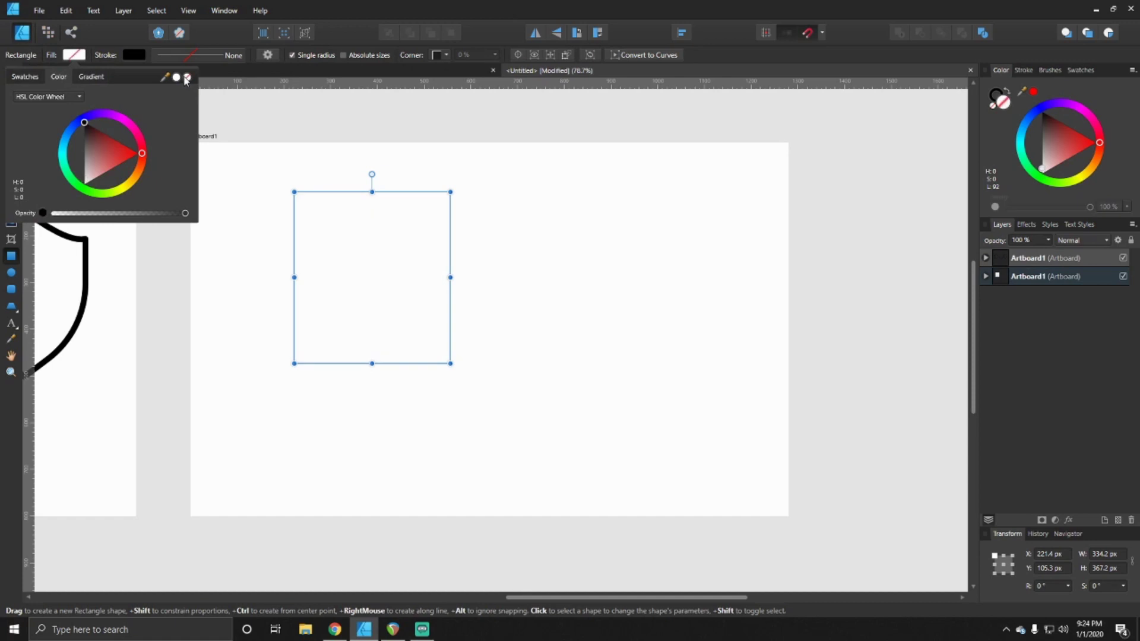
{"action": "left_click", "coordinate": [134, 54]}
{"action": "left_click", "coordinate": [232, 55]}
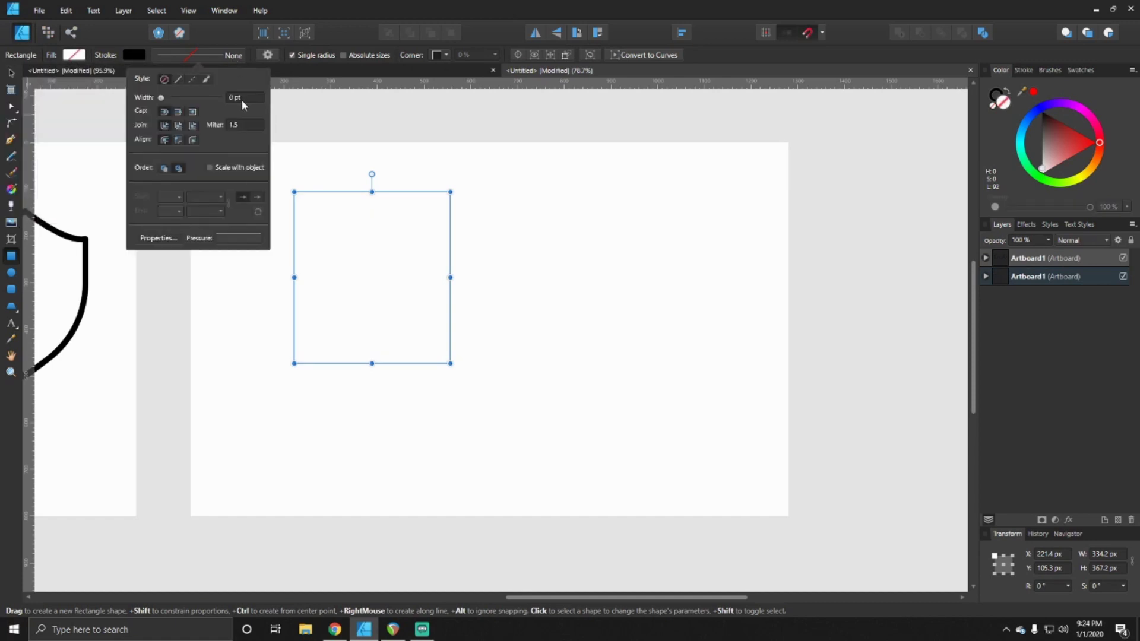
{"action": "type", "text": "5"}
{"action": "key", "text": "Return"}
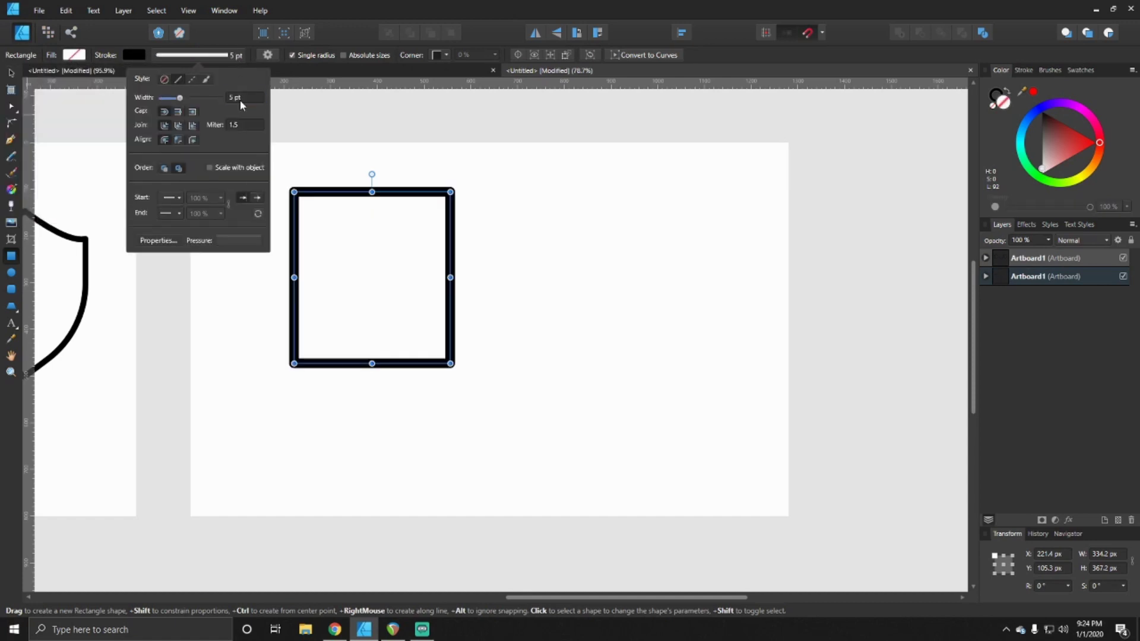
{"action": "type", "text": "2"}
{"action": "key", "text": "Return"}
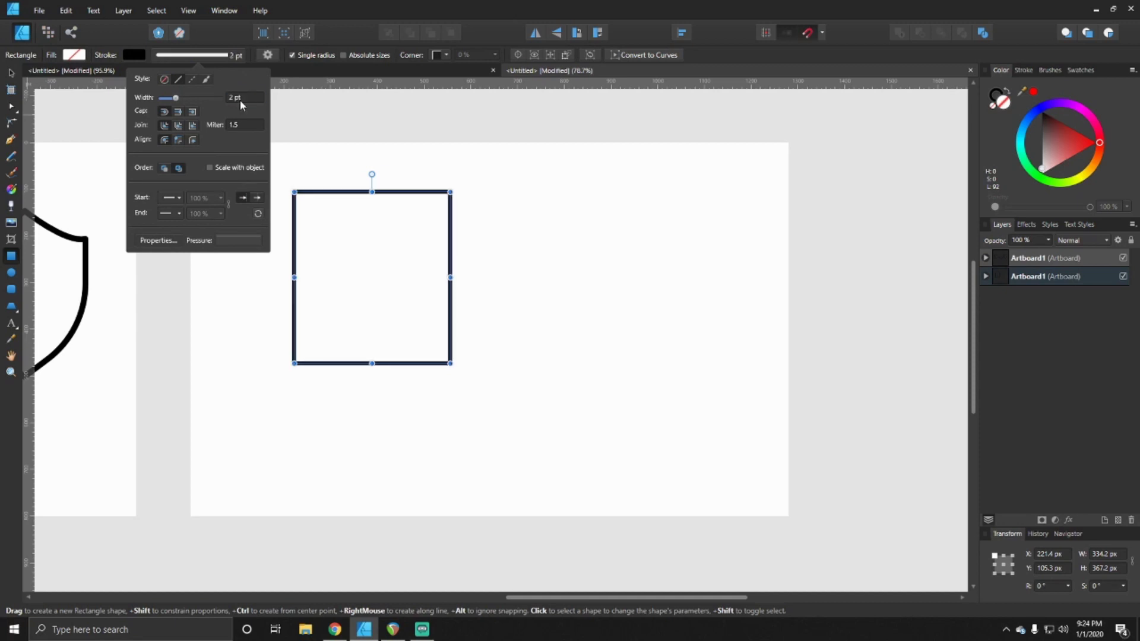
{"action": "type", "text": "3"}
{"action": "key", "text": "Return"}
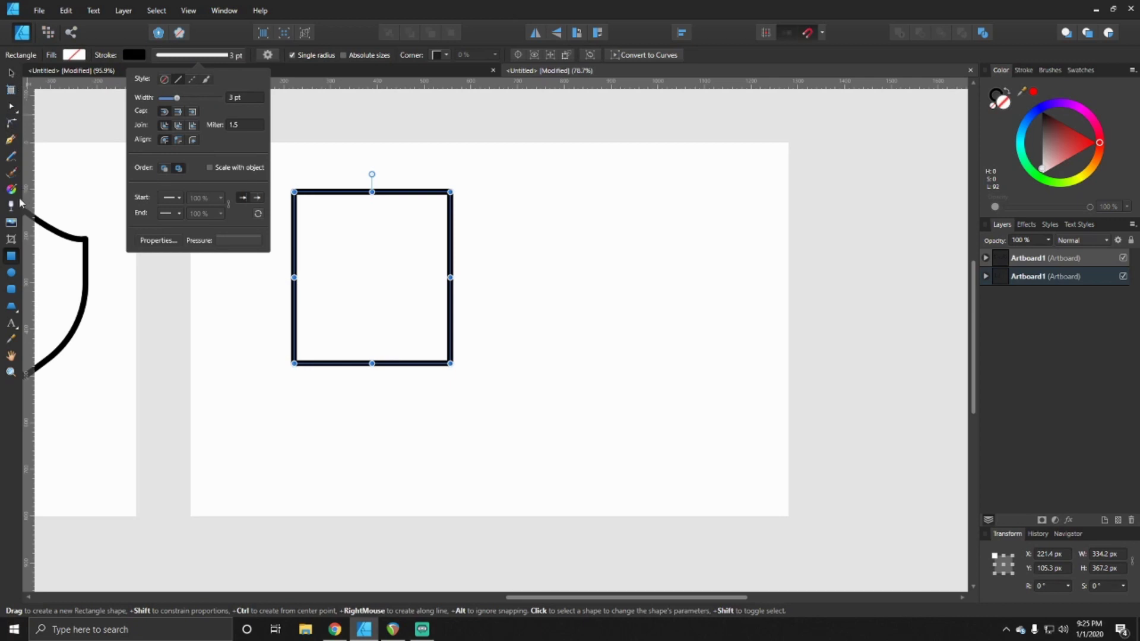
- Round both bottom corners of the rectangle fully into a U shape with the Corner Tool
{"action": "left_click", "coordinate": [10, 123]}
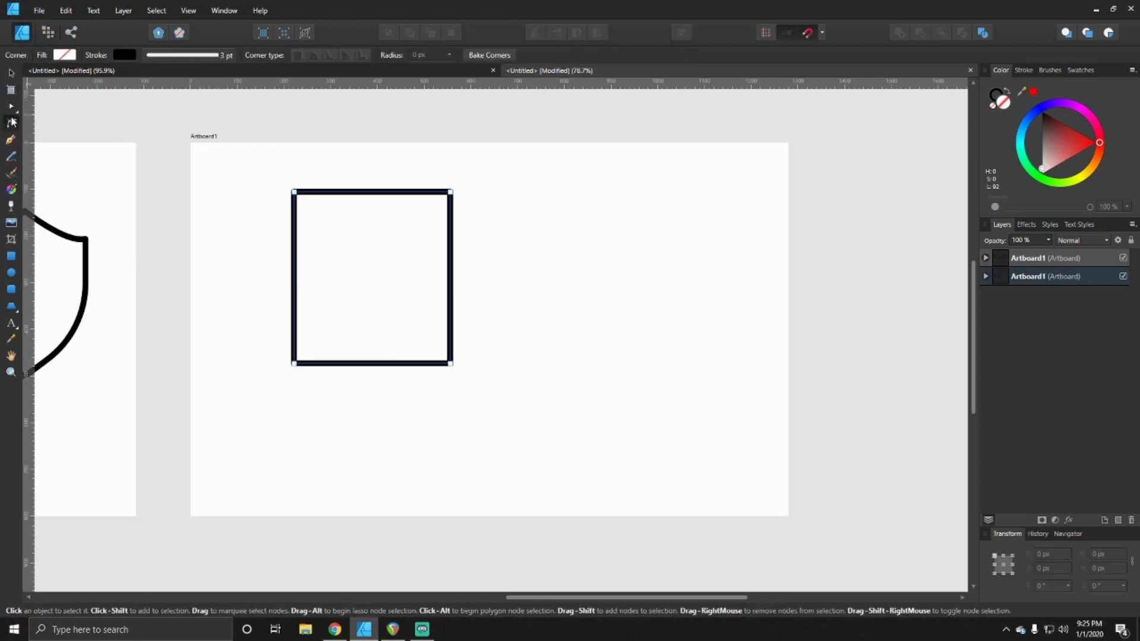
{"action": "left_click", "coordinate": [295, 364]}
{"action": "left_click", "coordinate": [451, 364], "text": "shift"}
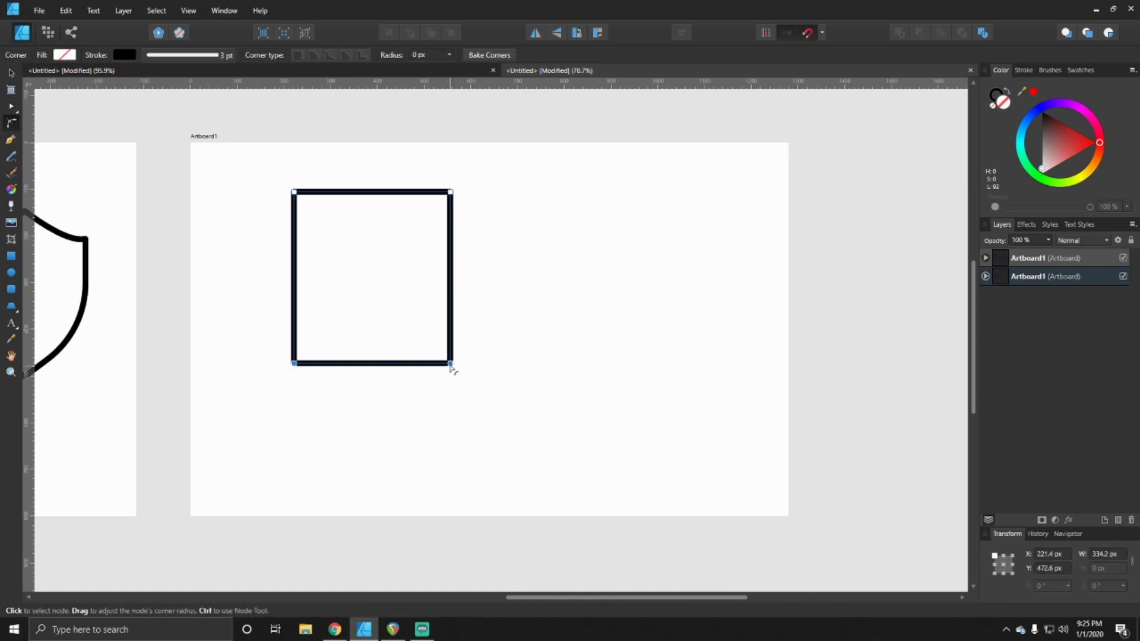
{"action": "left_click_drag", "start_coordinate": [450, 367], "coordinate": [380, 280]}
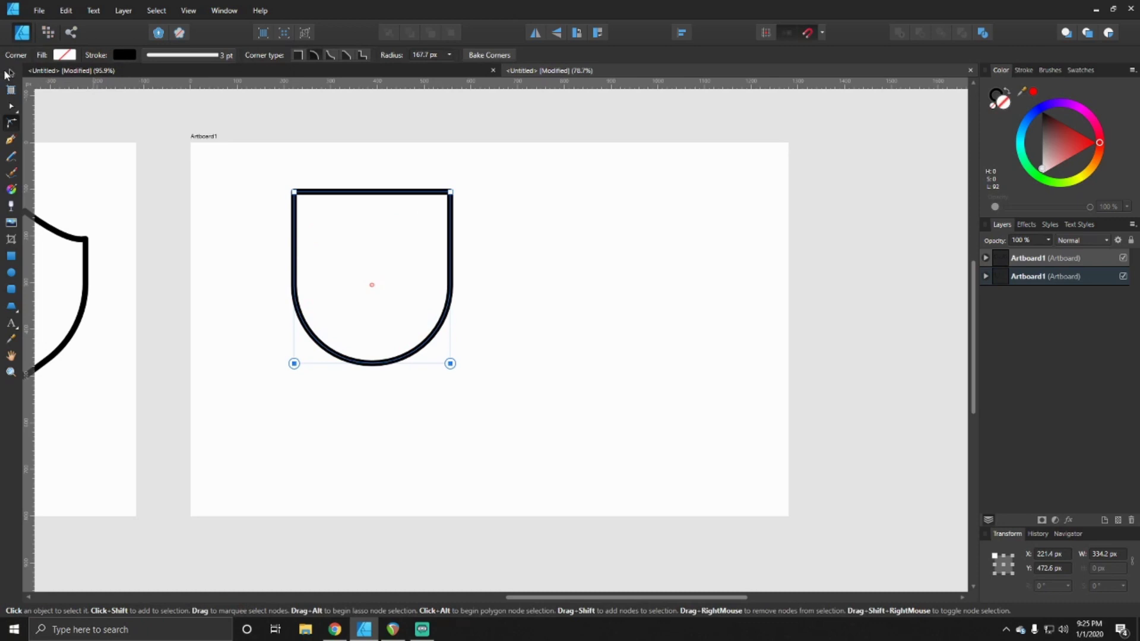
- Move the U-shaped shield to the second artboard's top-left corner
{"action": "key", "text": "v"}
{"action": "left_click", "coordinate": [283, 336]}
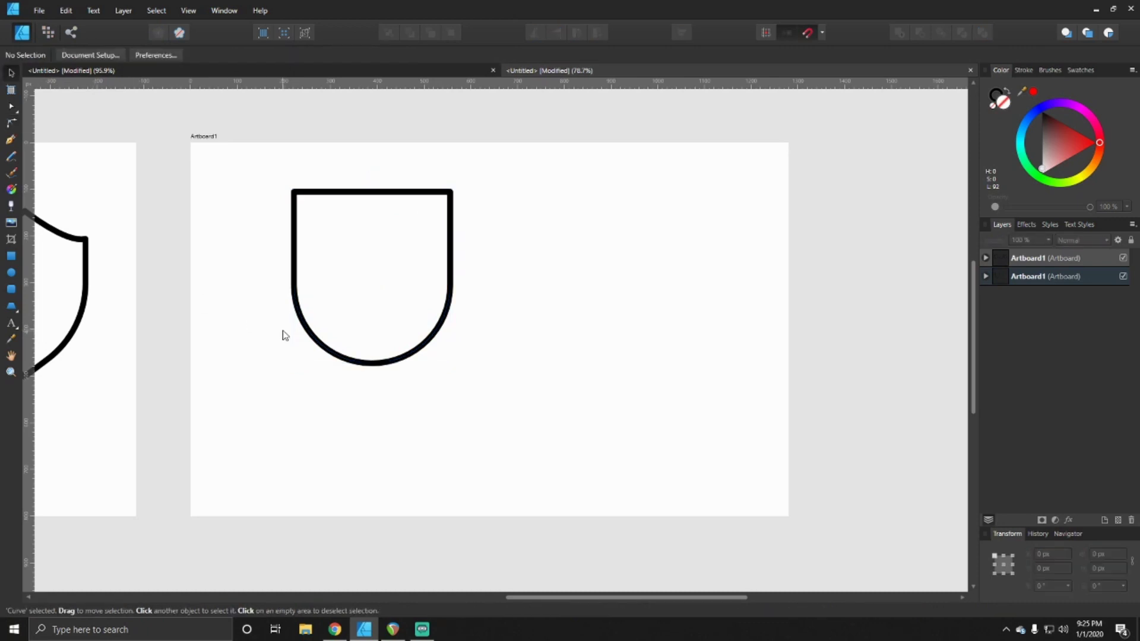
{"action": "left_click", "coordinate": [334, 193]}
{"action": "left_click_drag", "start_coordinate": [350, 197], "coordinate": [259, 156]}
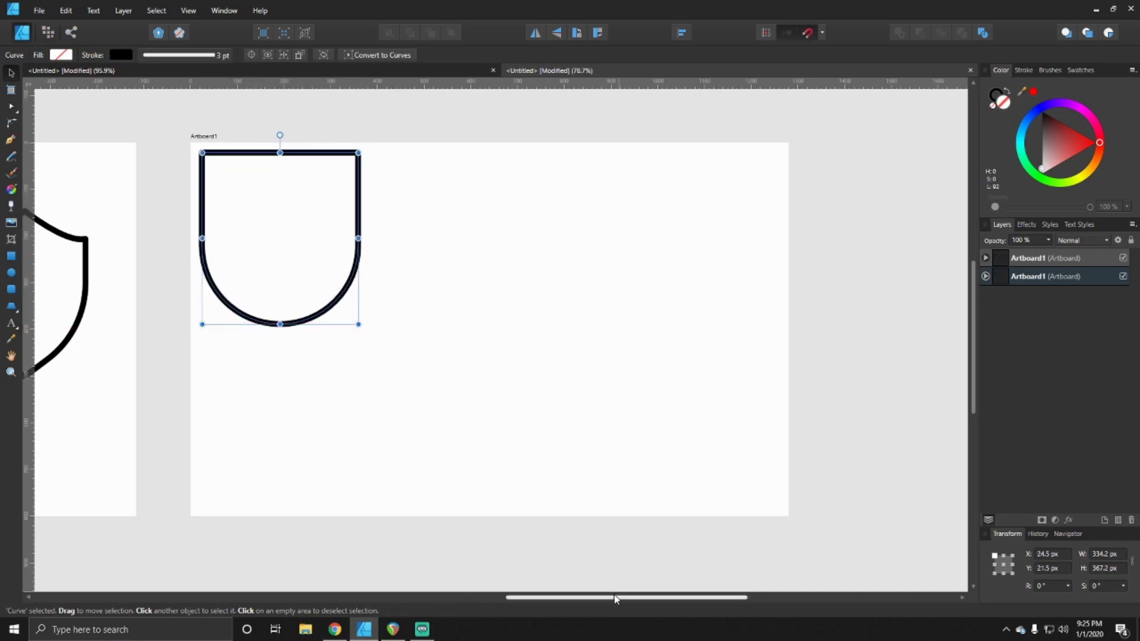
{"action": "left_click_drag", "start_coordinate": [627, 587], "coordinate": [418, 565]}
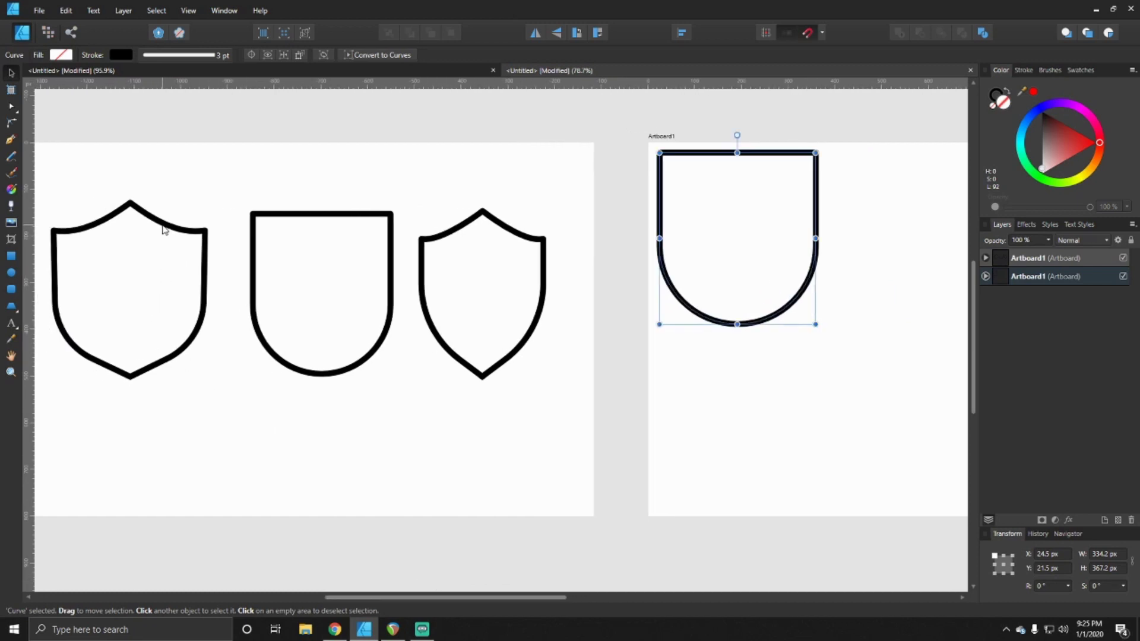
{"action": "left_click_drag", "start_coordinate": [364, 598], "coordinate": [503, 598]}
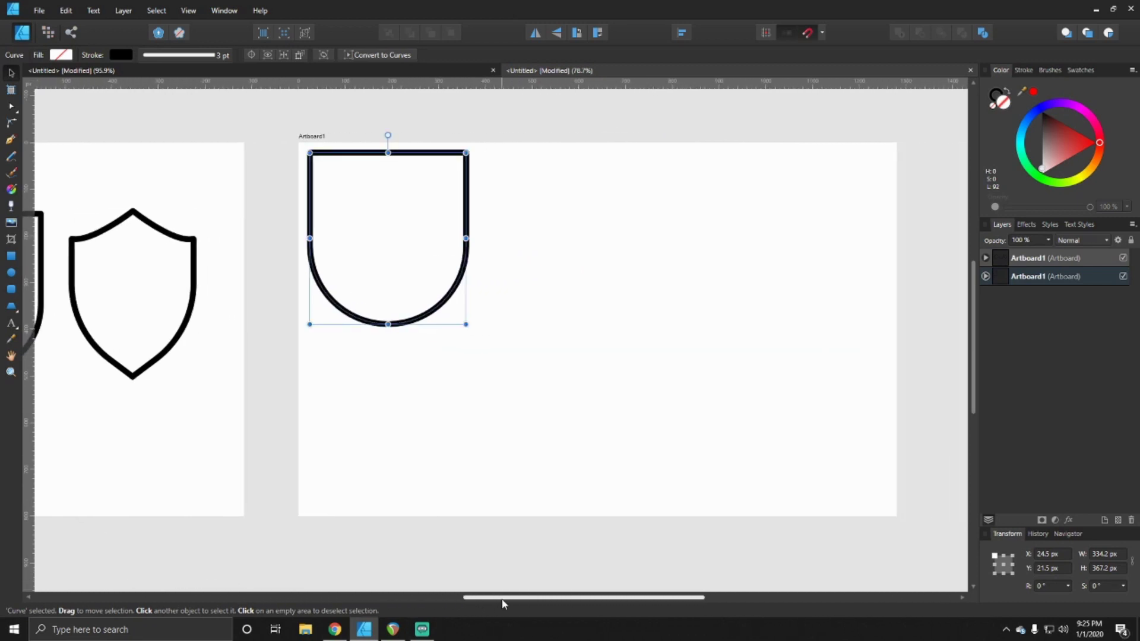
- Draw a wide trapezoid right of the U shape and rotate it 90° upright
{"action": "left_click", "coordinate": [10, 259]}
{"action": "left_click", "coordinate": [17, 313]}
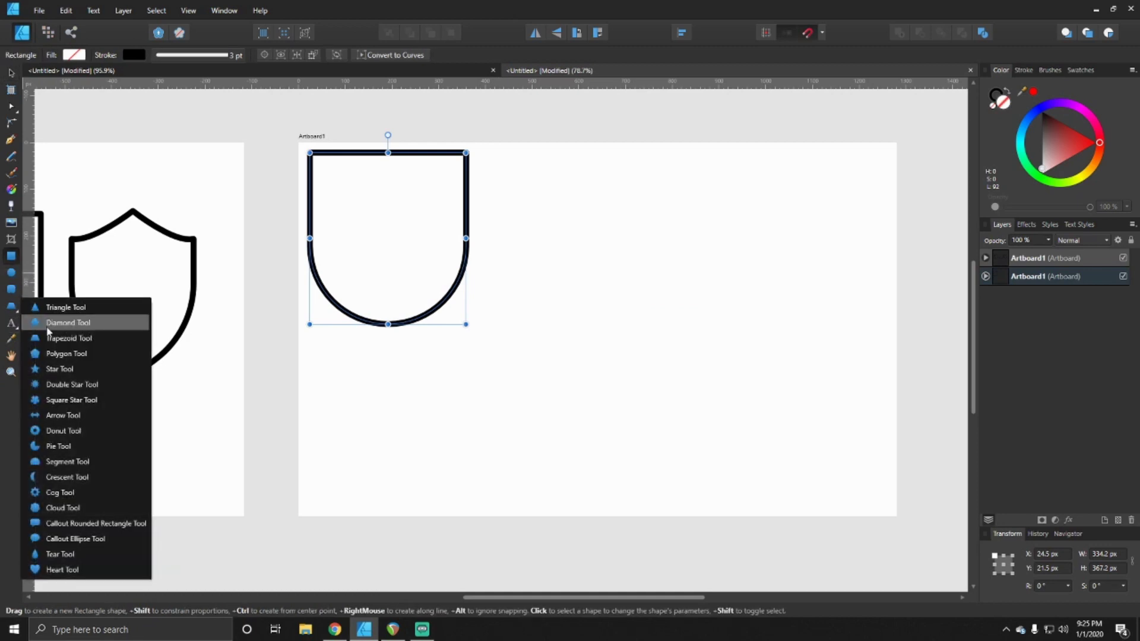
{"action": "left_click", "coordinate": [59, 339]}
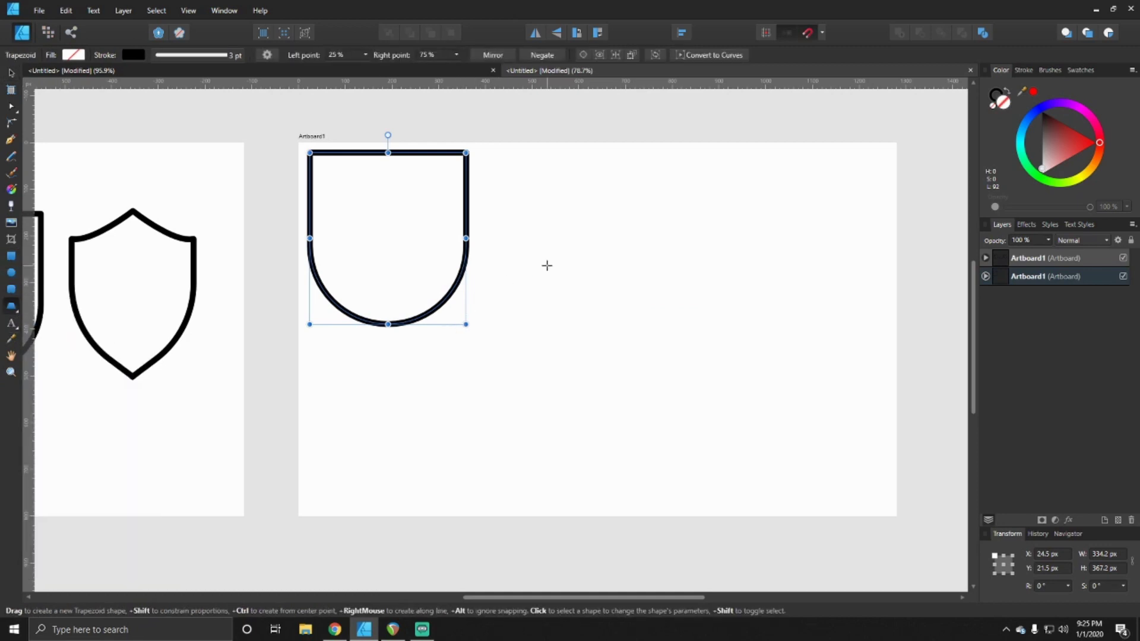
{"action": "left_click_drag", "start_coordinate": [551, 246], "coordinate": [781, 293]}
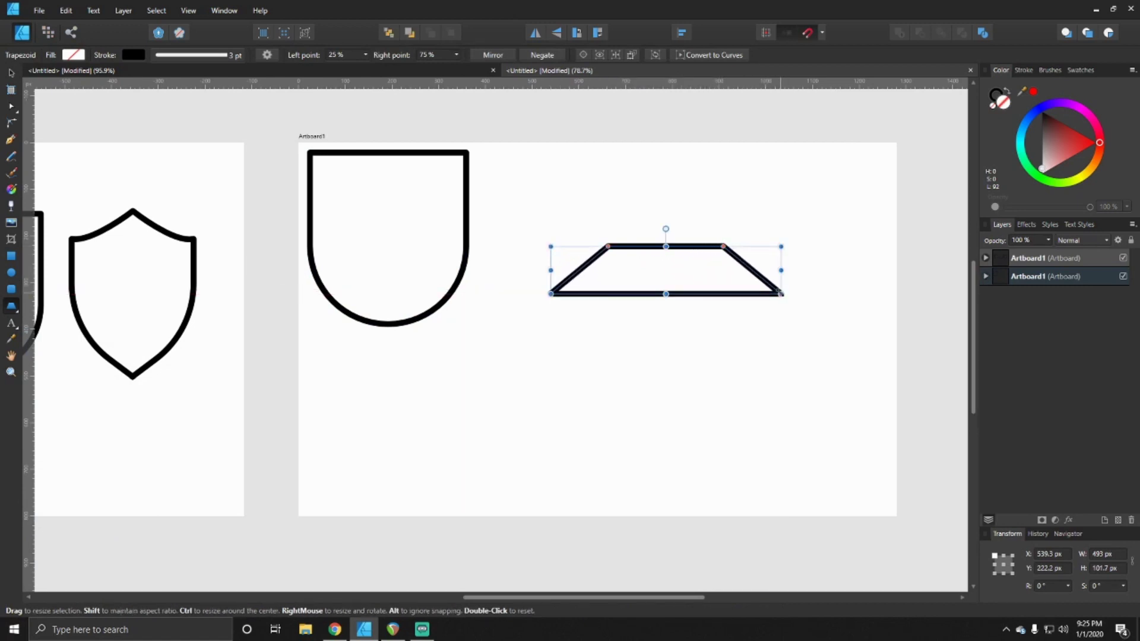
{"action": "left_click", "coordinate": [579, 35]}
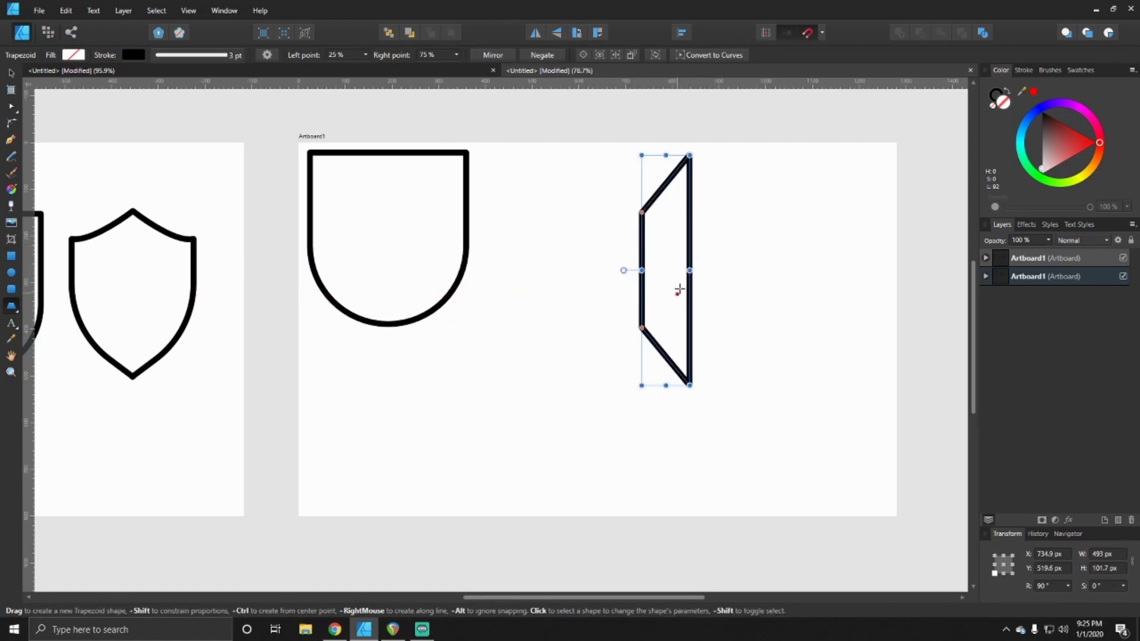
- Move the trapezoid lower left, try a flipped copy nudged right, then delete the extra copy
{"action": "left_click", "coordinate": [10, 73]}
{"action": "left_click_drag", "start_coordinate": [672, 246], "coordinate": [583, 272]}
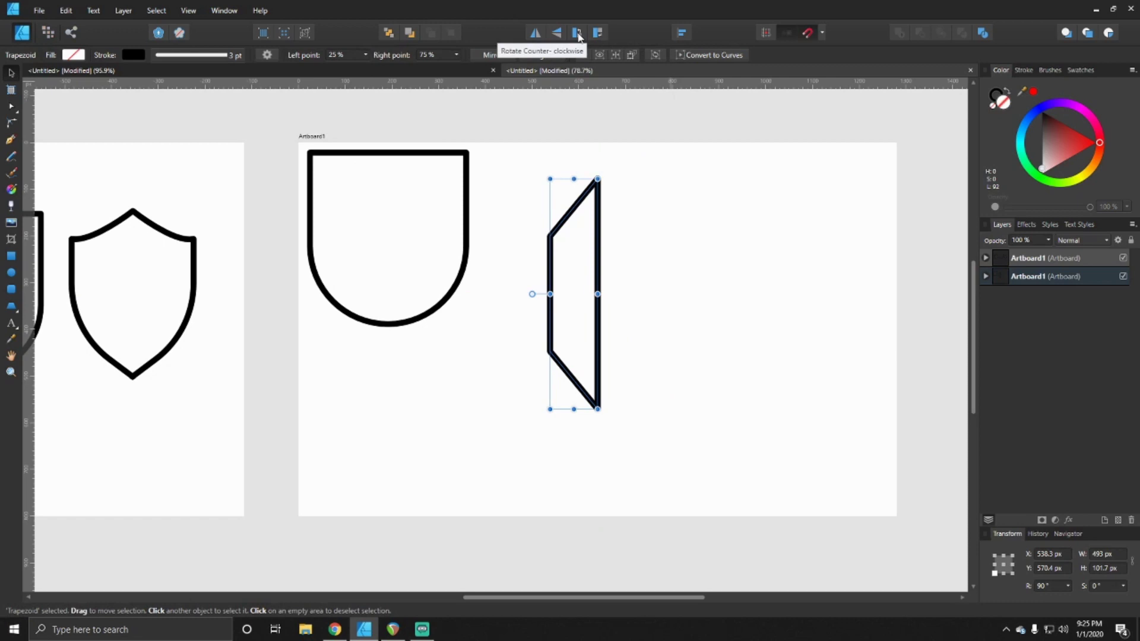
{"action": "left_click", "coordinate": [535, 33]}
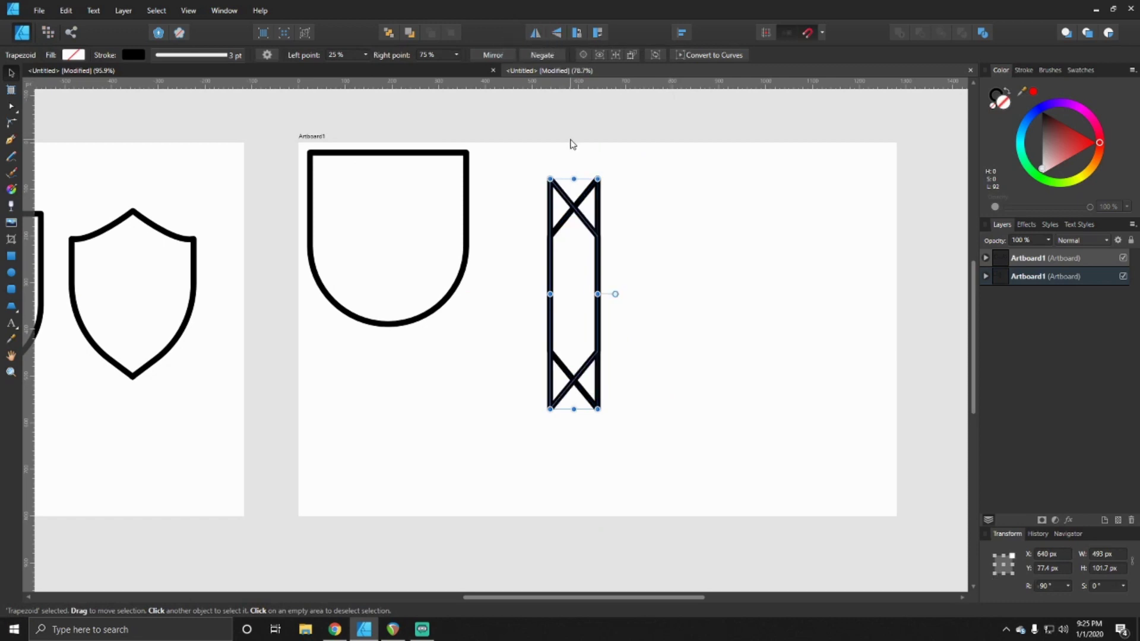
{"action": "key", "text": "shift+Right"}
{"action": "key", "text": "shift+Right"}
{"action": "key", "text": "shift+Right"}
{"action": "key", "text": "shift+Right"}
{"action": "key", "text": "shift+Right"}
{"action": "key", "text": "shift+Right"}
{"action": "key", "text": "shift+Right"}
{"action": "key", "text": "shift+Right"}
{"action": "key", "text": "shift+Right"}
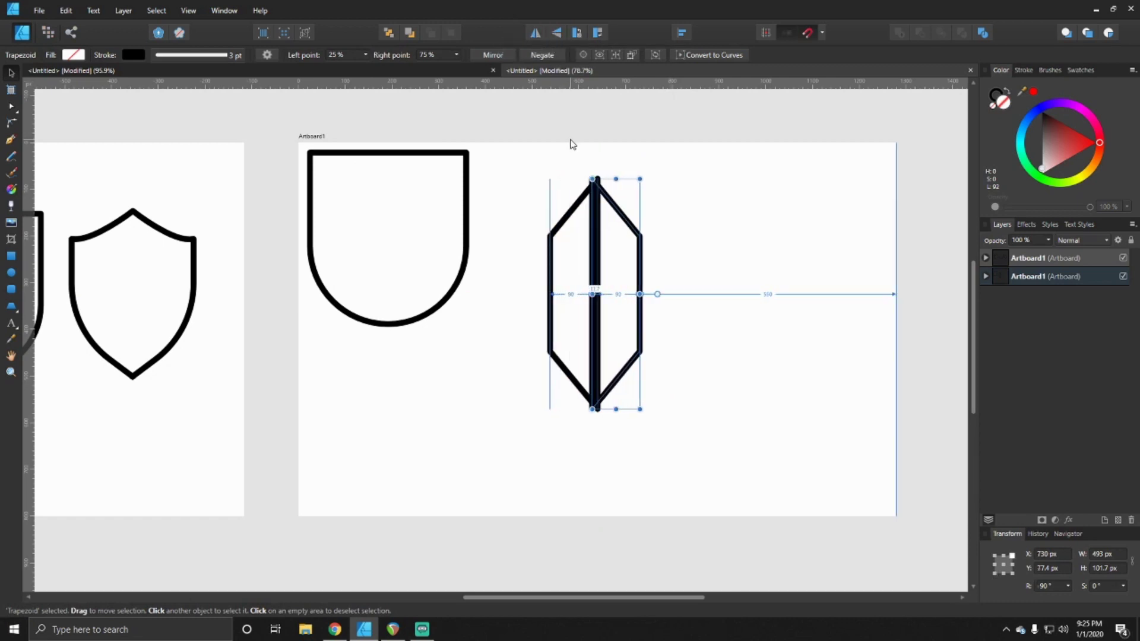
{"action": "key", "text": "shift+Right"}
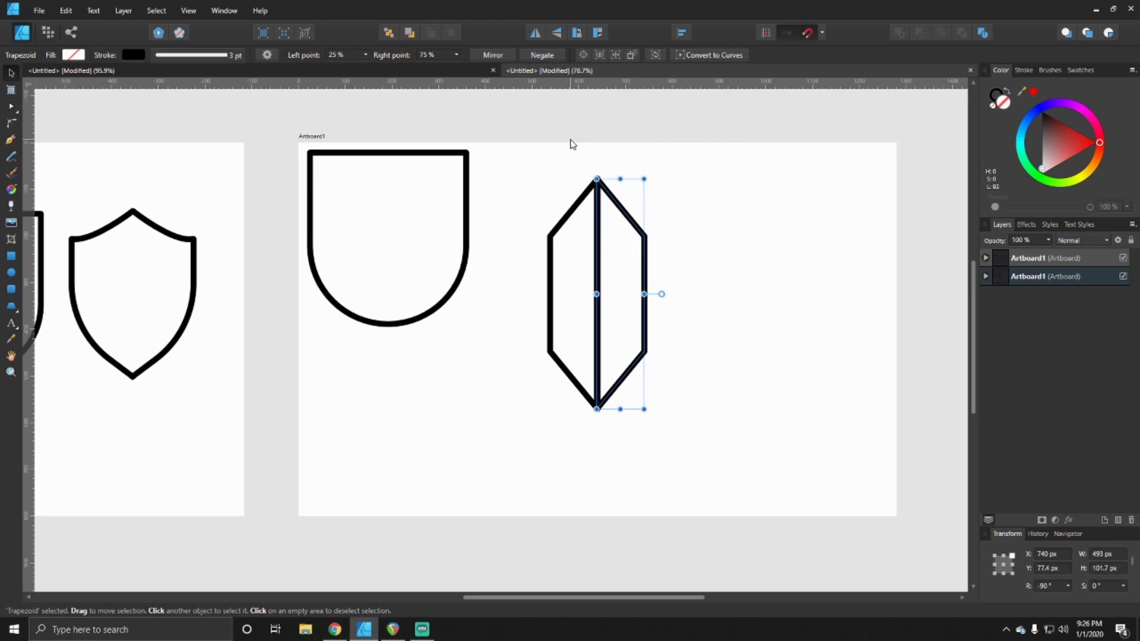
{"action": "key", "text": "Delete"}
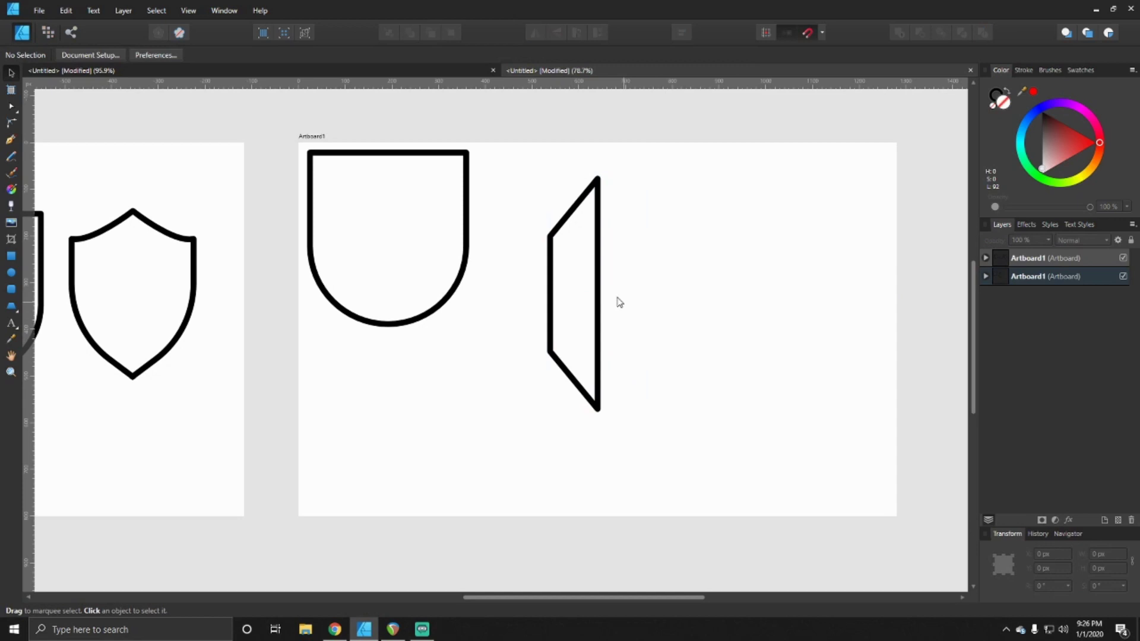
- Widen the trapezoid half, then add a horizontally flipped copy nudged edge to edge beside it
{"action": "left_click", "coordinate": [601, 297]}
{"action": "left_click_drag", "start_coordinate": [599, 294], "coordinate": [623, 294]}
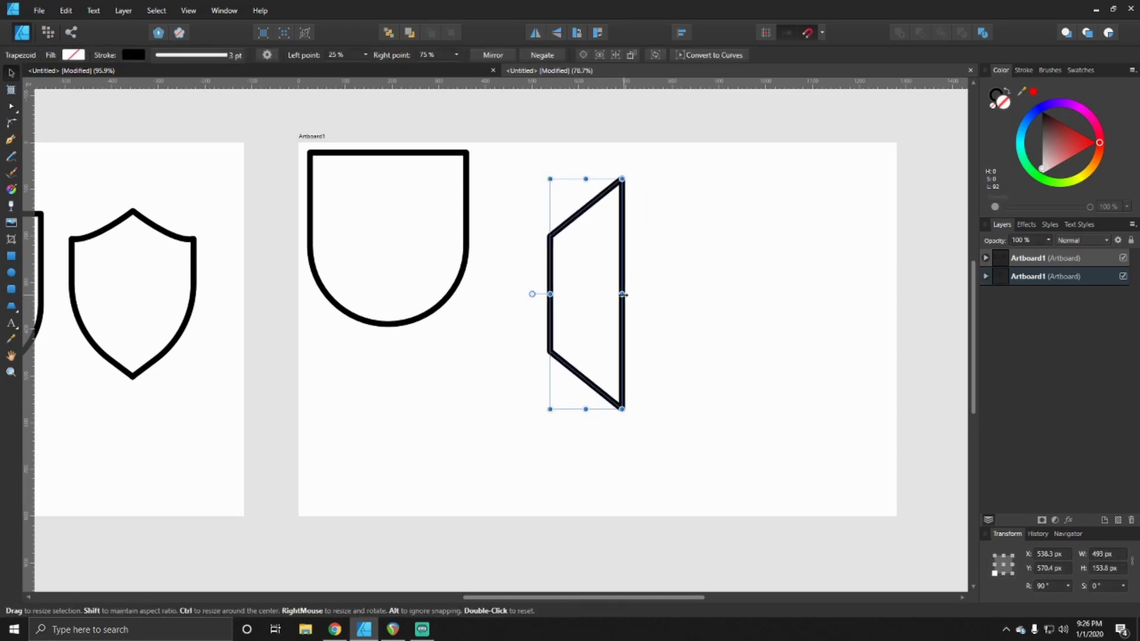
{"action": "left_click", "coordinate": [541, 33]}
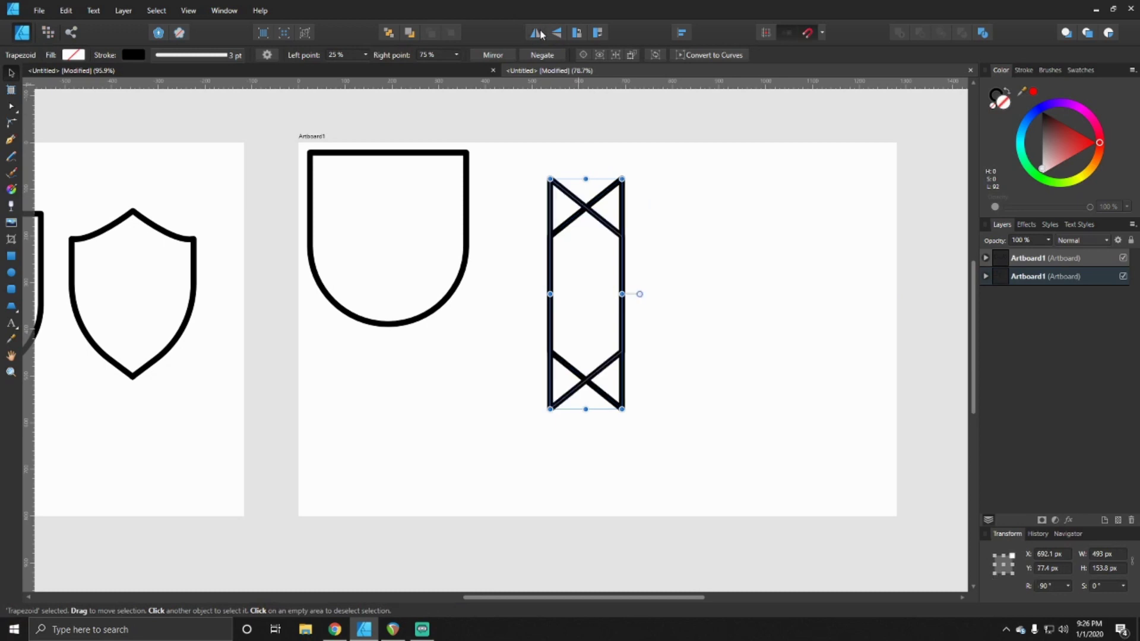
{"action": "key", "text": "shift+Right"}
{"action": "key", "text": "shift+Right"}
{"action": "key", "text": "shift+Right"}
{"action": "key", "text": "shift+Right"}
{"action": "key", "text": "shift+Right"}
{"action": "key", "text": "shift+Right"}
{"action": "key", "text": "shift+Right"}
{"action": "key", "text": "shift+Right"}
{"action": "key", "text": "shift+Right"}
{"action": "key", "text": "shift+Right"}
{"action": "key", "text": "shift+Right"}
{"action": "key", "text": "shift+Right"}
{"action": "key", "text": "shift+Right"}
{"action": "key", "text": "shift+Right"}
{"action": "key", "text": "shift+Right"}
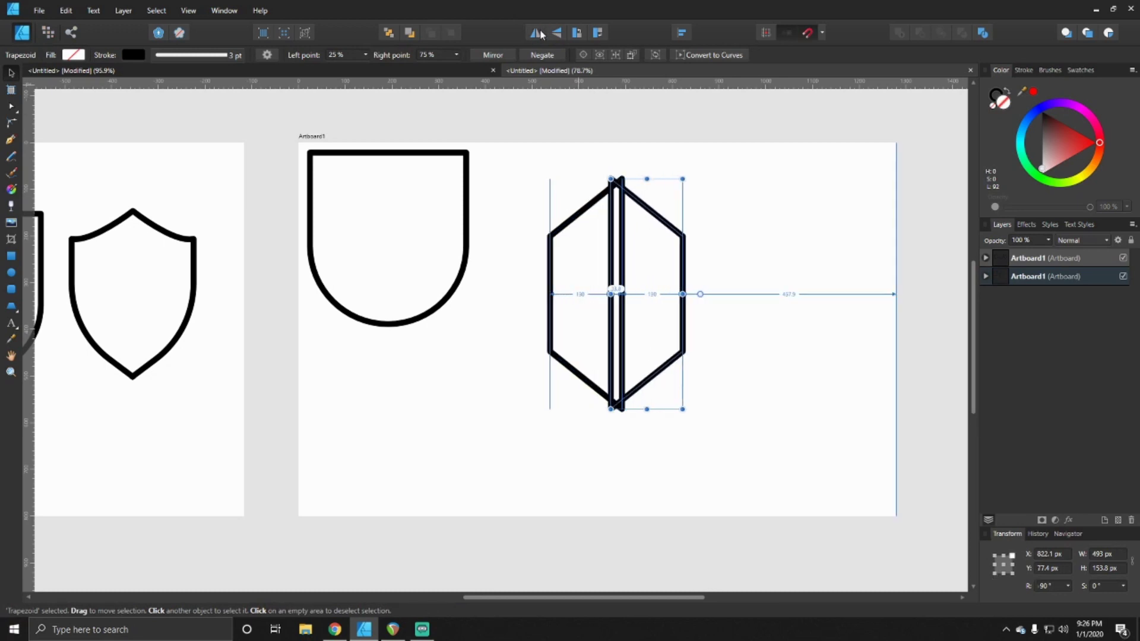
{"action": "key", "text": "shift+Right"}
{"action": "key", "text": "shift+Left"}
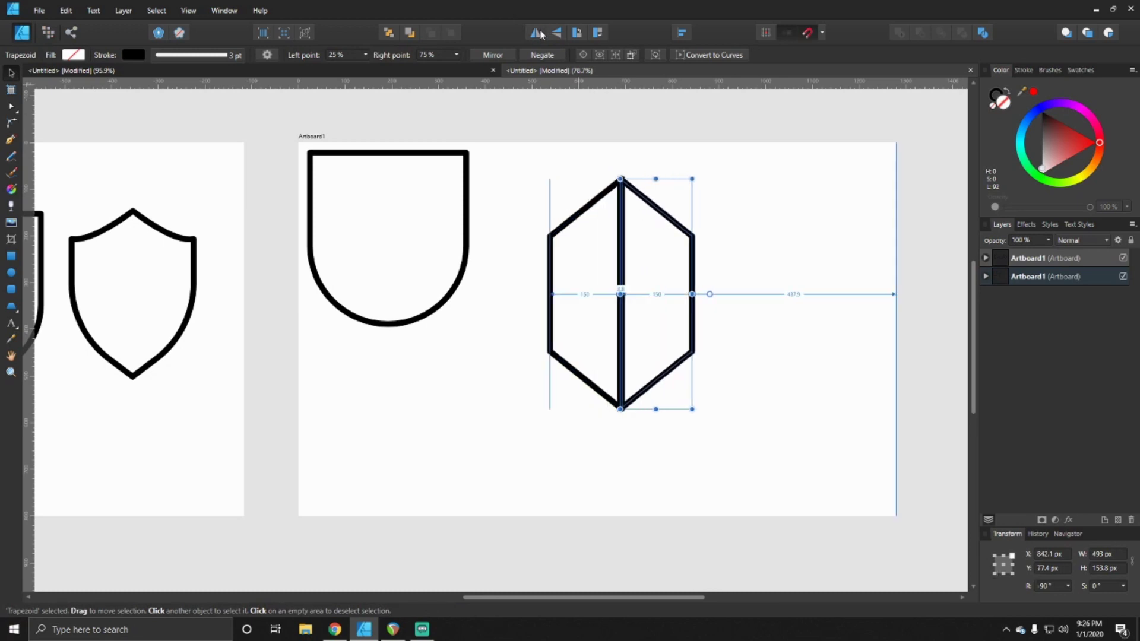
{"action": "key", "text": "Right"}
{"action": "key", "text": "Right"}
{"action": "key", "text": "Right"}
{"action": "key", "text": "Right"}
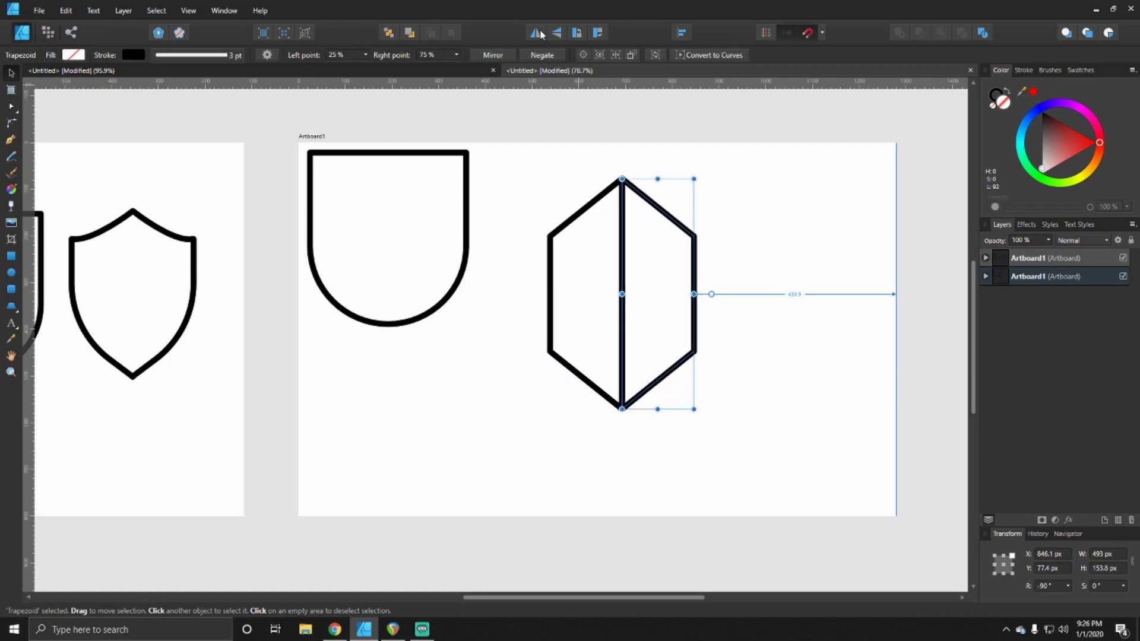
- Align the two halves and merge them with Add into one hexagon outline
{"action": "left_click", "coordinate": [588, 218], "text": "shift"}
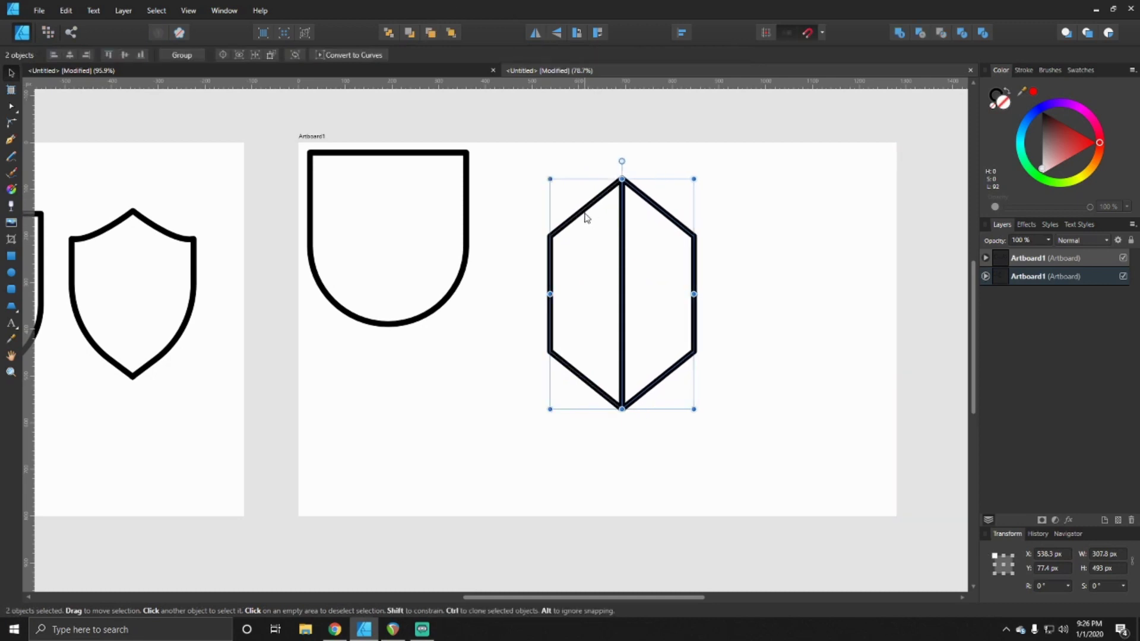
{"action": "left_click", "coordinate": [920, 37]}
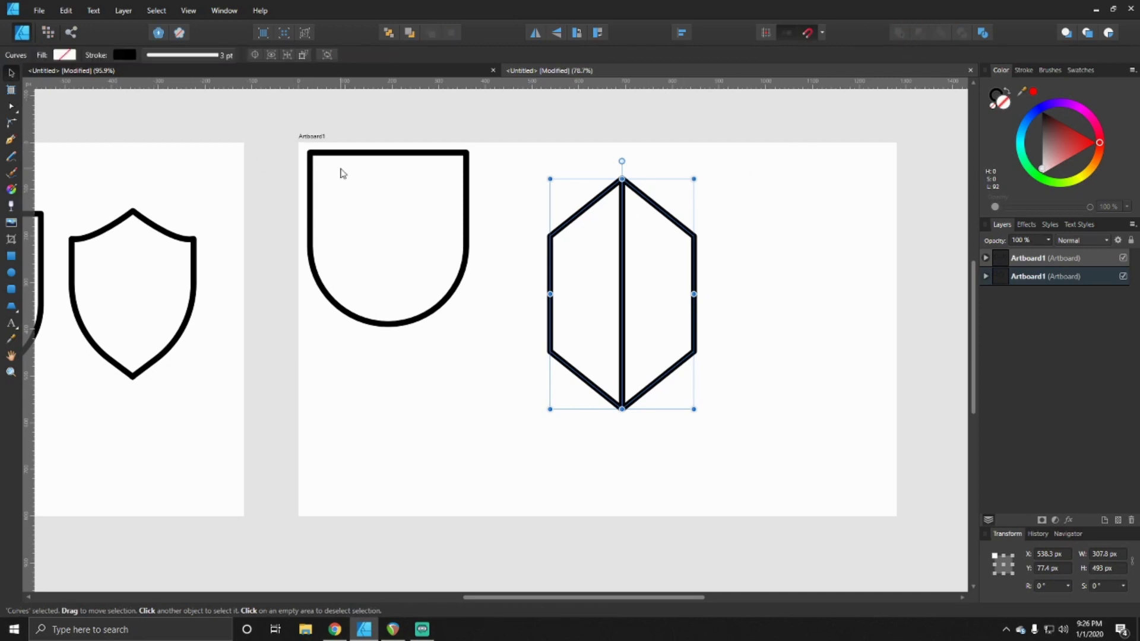
{"action": "key", "text": "ctrl+z"}
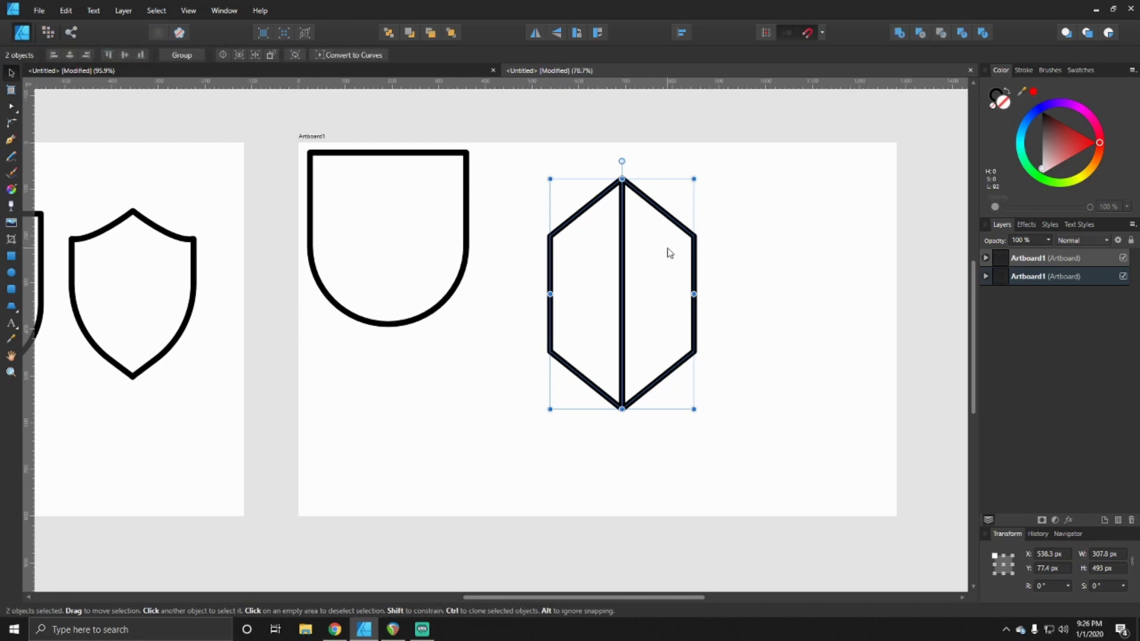
{"action": "left_click", "coordinate": [719, 258]}
{"action": "left_click", "coordinate": [695, 267]}
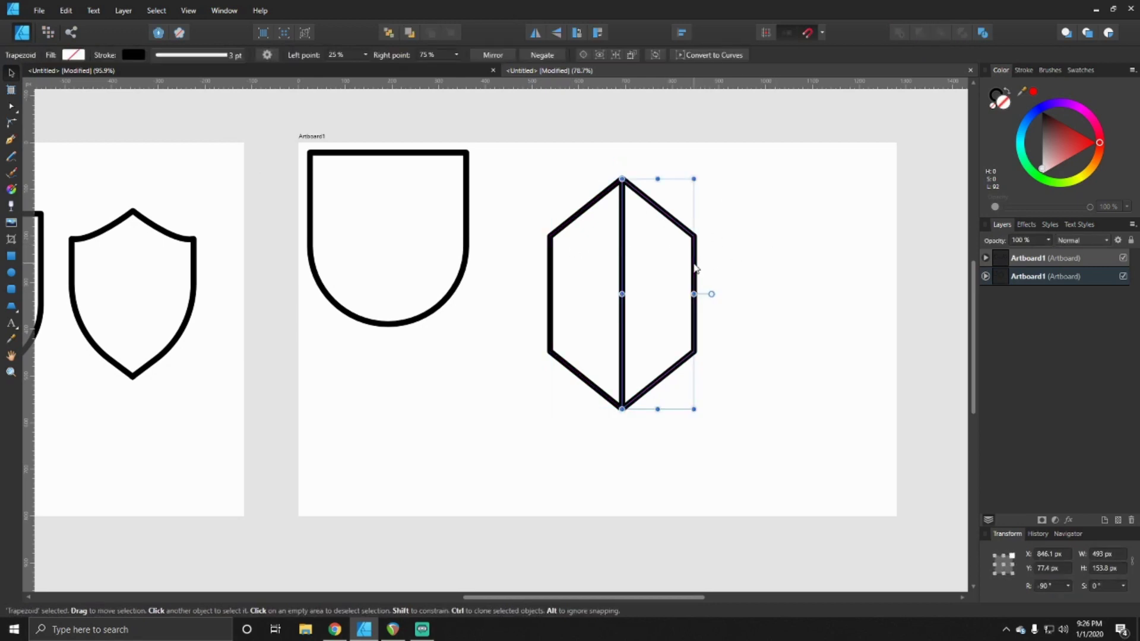
{"action": "left_click_drag", "start_coordinate": [695, 267], "coordinate": [695, 269]}
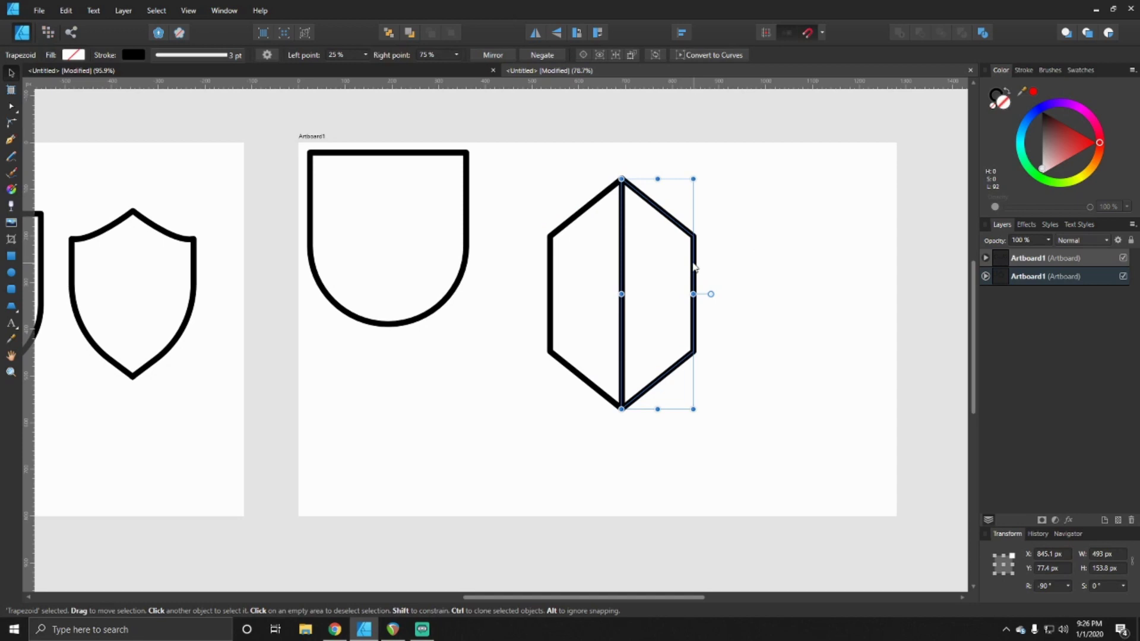
{"action": "left_click_drag", "start_coordinate": [507, 157], "coordinate": [796, 495]}
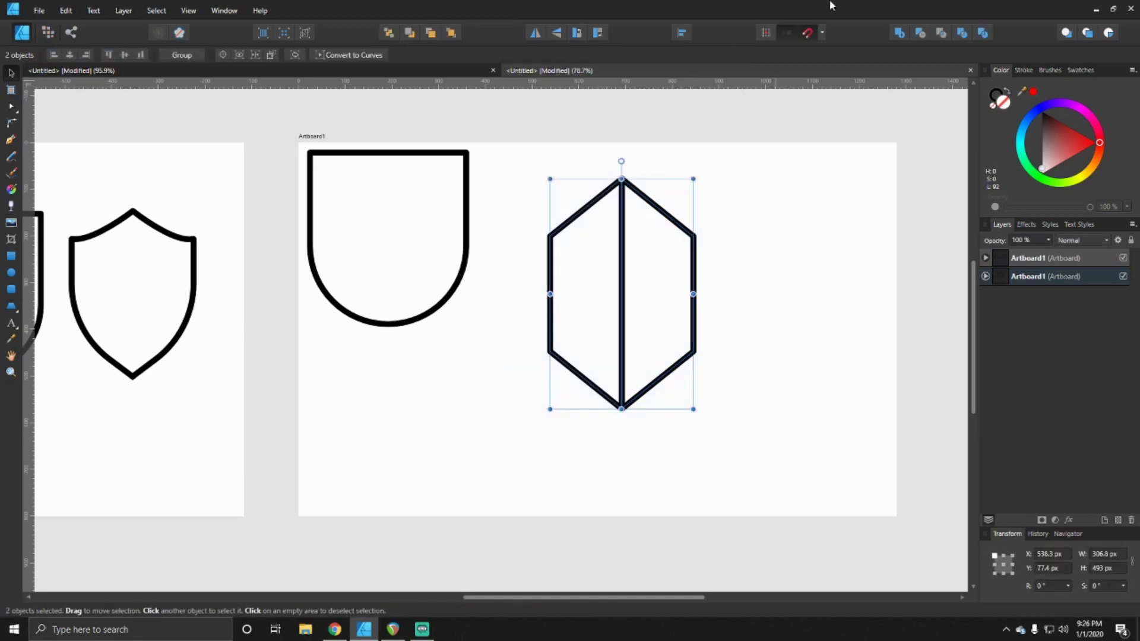
{"action": "left_click", "coordinate": [900, 37]}
{"action": "left_click", "coordinate": [768, 247]}
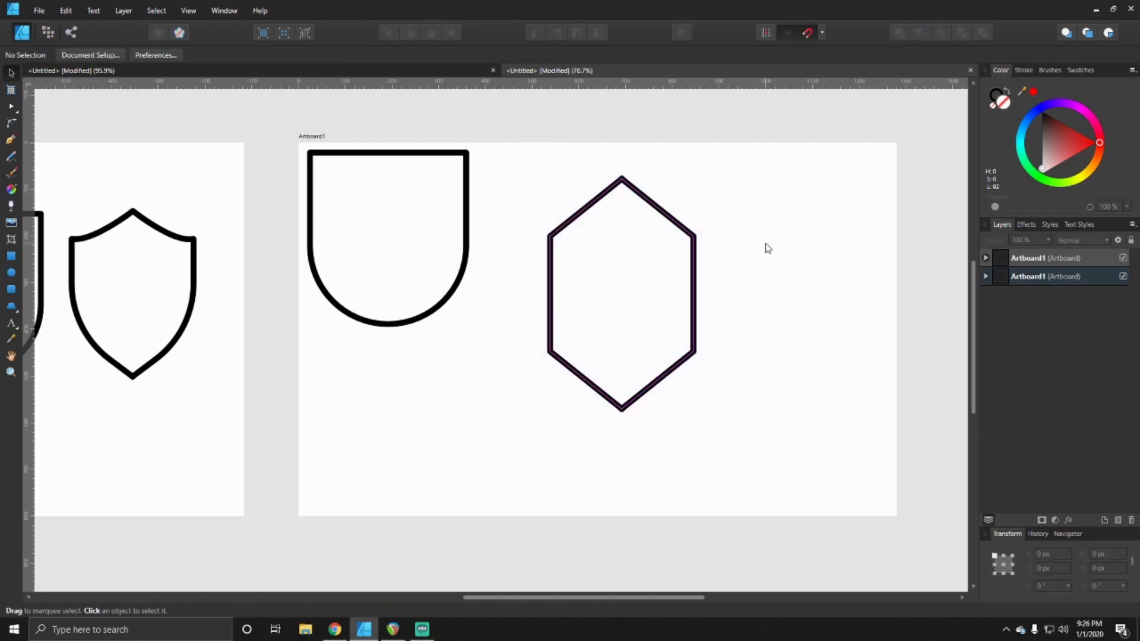
{"action": "left_click", "coordinate": [11, 107]}
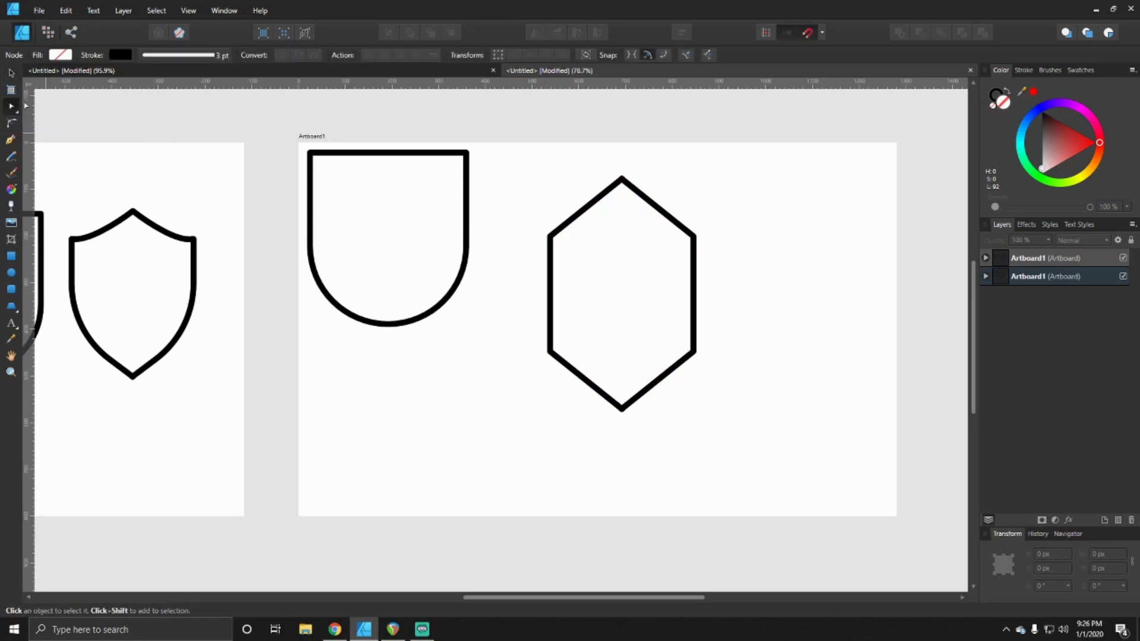
{"action": "left_click", "coordinate": [622, 180]}
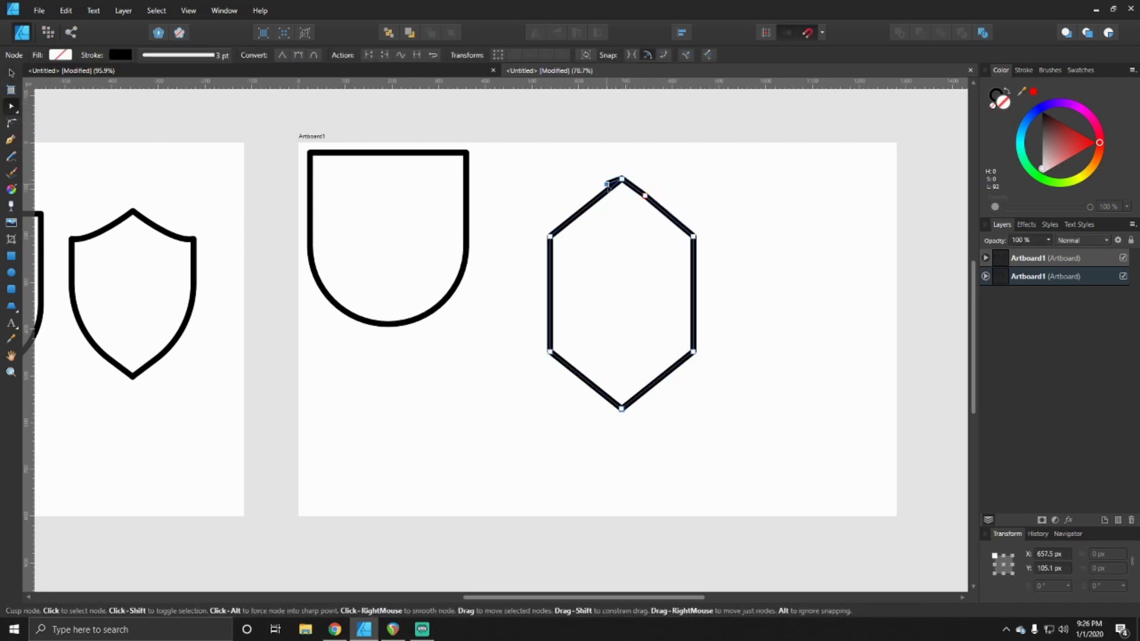
{"action": "left_click_drag", "start_coordinate": [621, 180], "coordinate": [623, 211]}
{"action": "key", "text": "ctrl+z"}
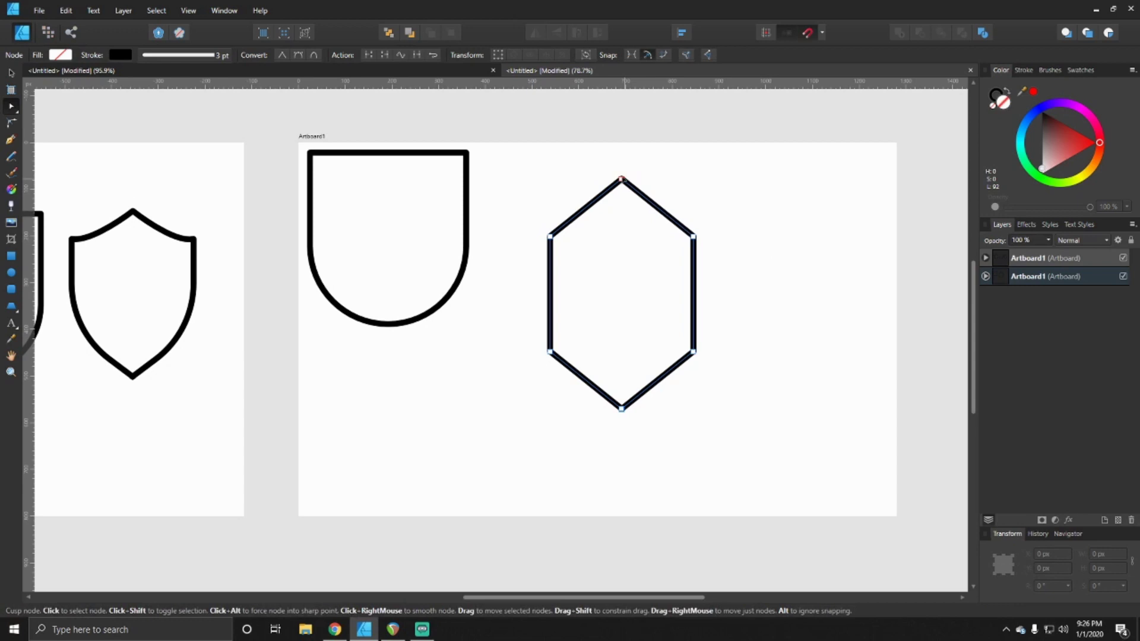
{"action": "left_click_drag", "start_coordinate": [622, 410], "coordinate": [630, 436]}
{"action": "key", "text": "ctrl+z"}
{"action": "key", "text": "ctrl+z"}
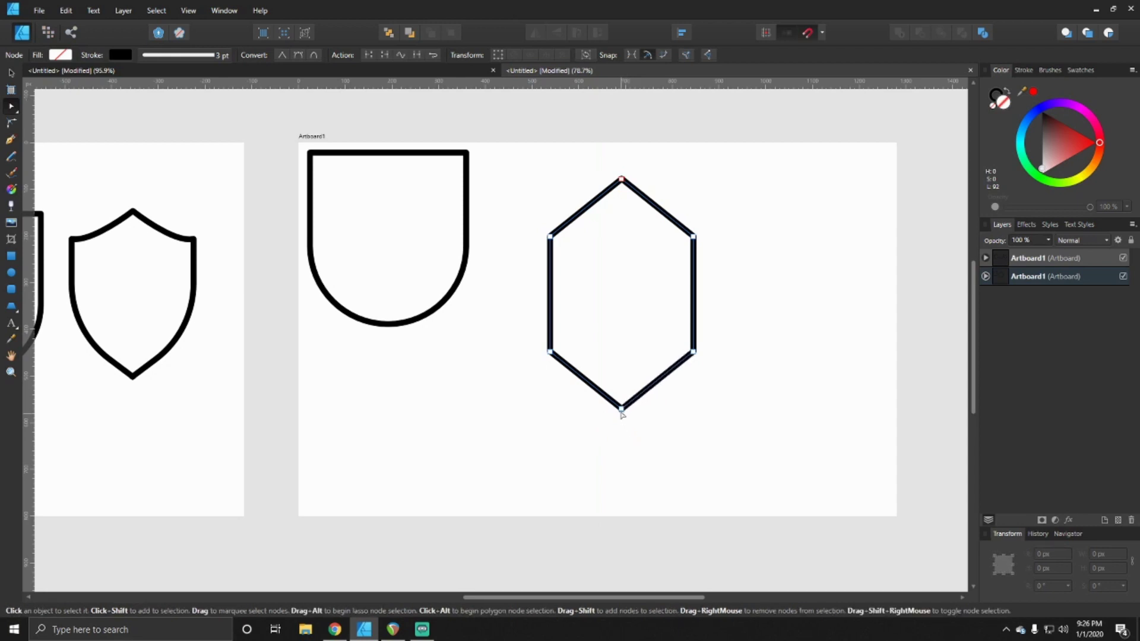
{"action": "left_click", "coordinate": [614, 419]}
{"action": "mouse_move", "coordinate": [623, 414]}
{"action": "left_mouse_down"}
{"action": "mouse_move", "coordinate": [612, 425]}
{"action": "mouse_move", "coordinate": [626, 412]}
{"action": "left_mouse_up"}
{"action": "key", "text": "ctrl+z"}
{"action": "key", "text": "ctrl+z"}
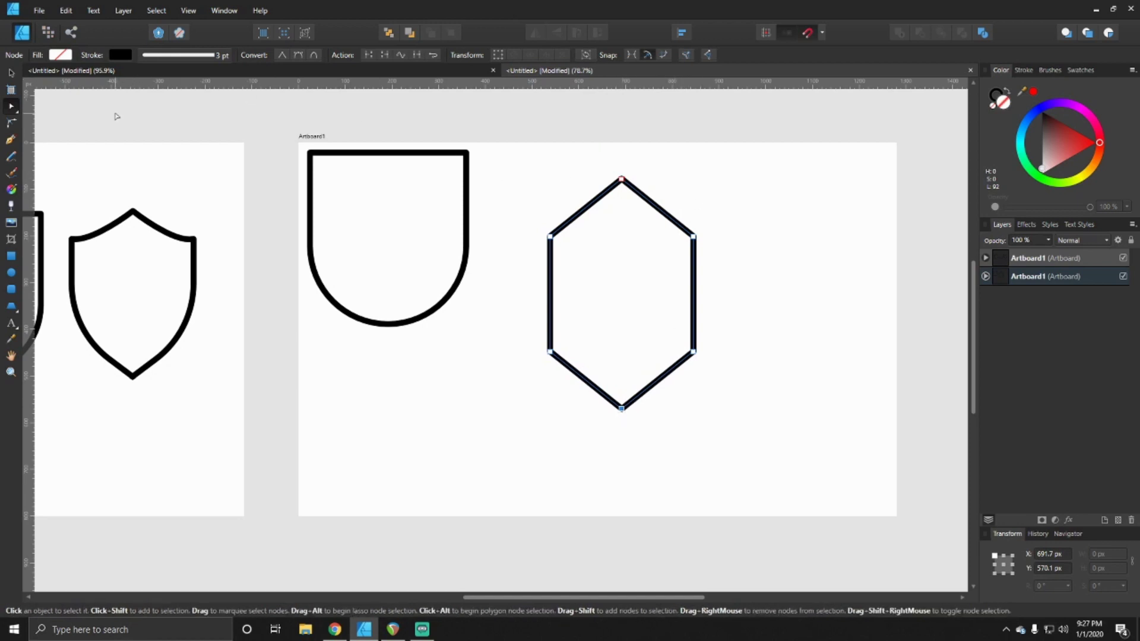
- Place two vertical guides and one horizontal guide, then bend both upper hexagon edges inward
{"action": "left_click_drag", "start_coordinate": [27, 116], "coordinate": [589, 133]}
{"action": "left_click_drag", "start_coordinate": [28, 134], "coordinate": [655, 148]}
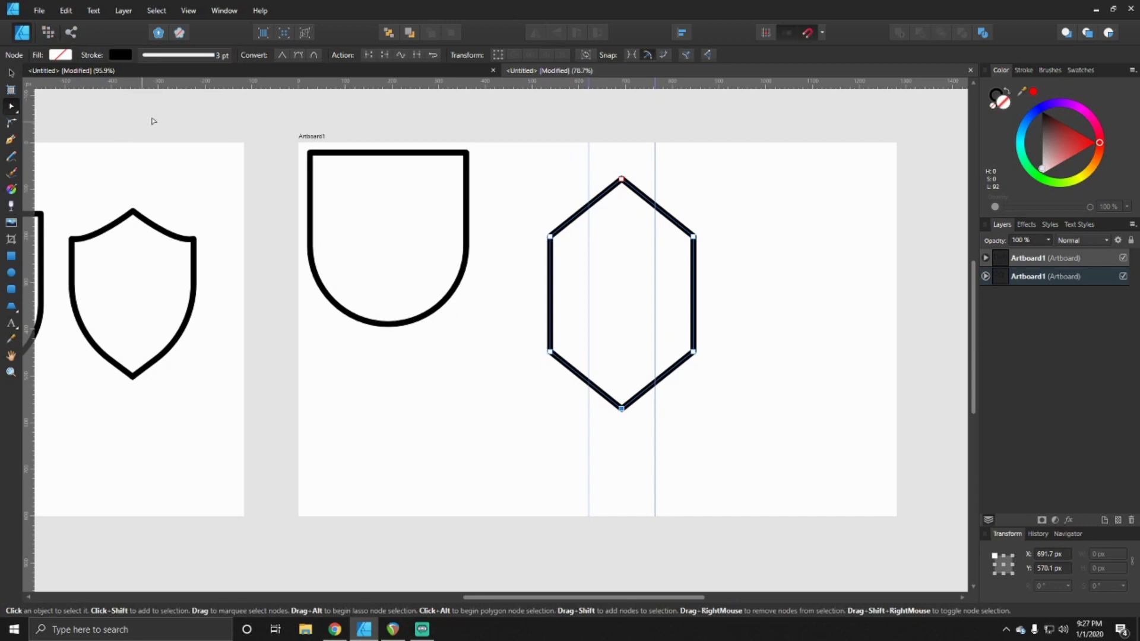
{"action": "left_click_drag", "start_coordinate": [199, 88], "coordinate": [312, 239]}
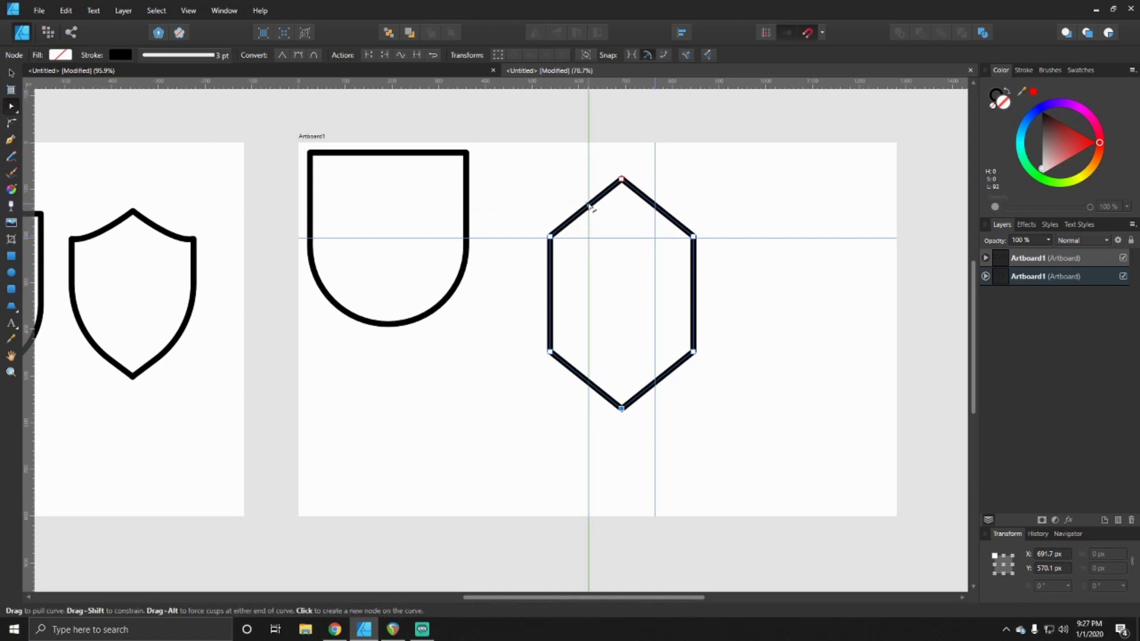
{"action": "left_click_drag", "start_coordinate": [590, 206], "coordinate": [589, 221]}
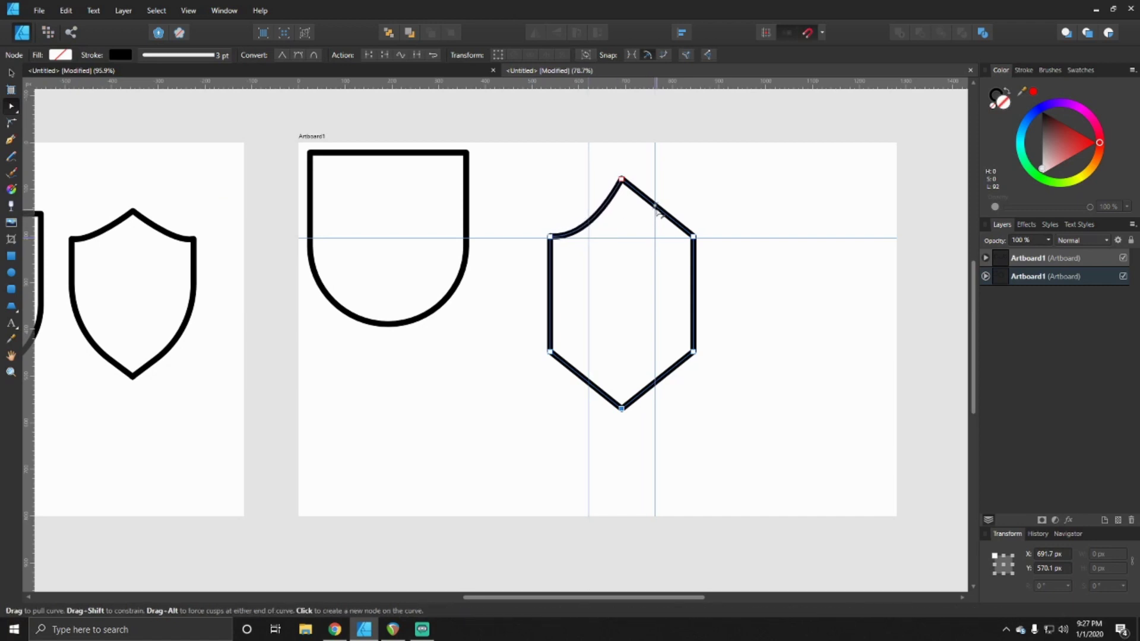
{"action": "left_click_drag", "start_coordinate": [657, 212], "coordinate": [658, 226]}
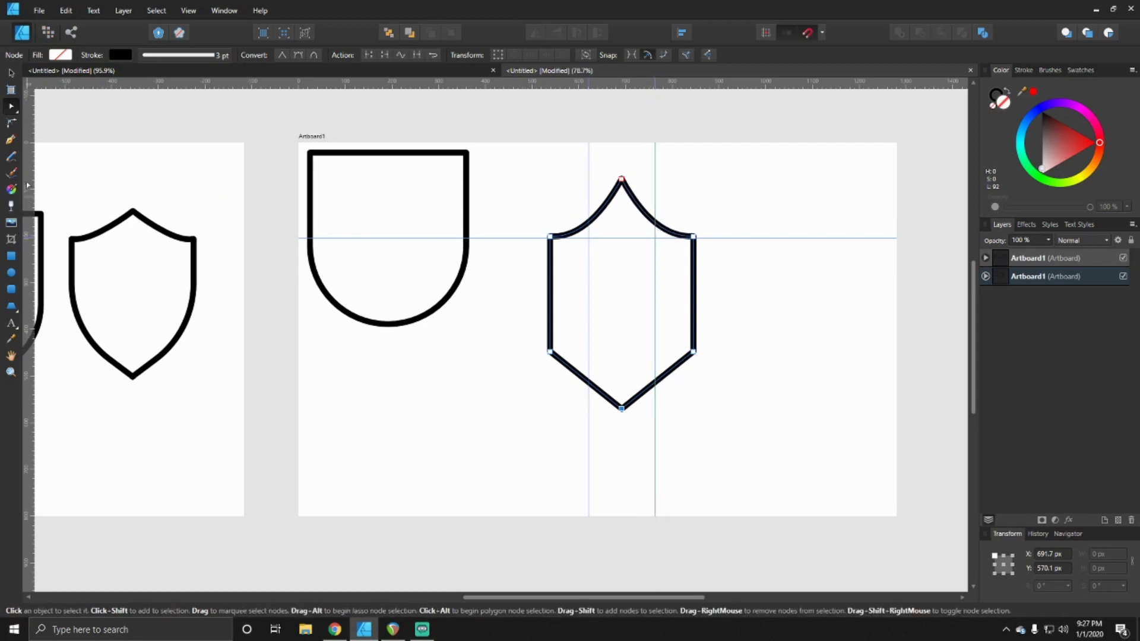
- Round the lower-left and lower-right corner nodes so the sides curve into the bottom point
{"action": "left_click", "coordinate": [12, 124]}
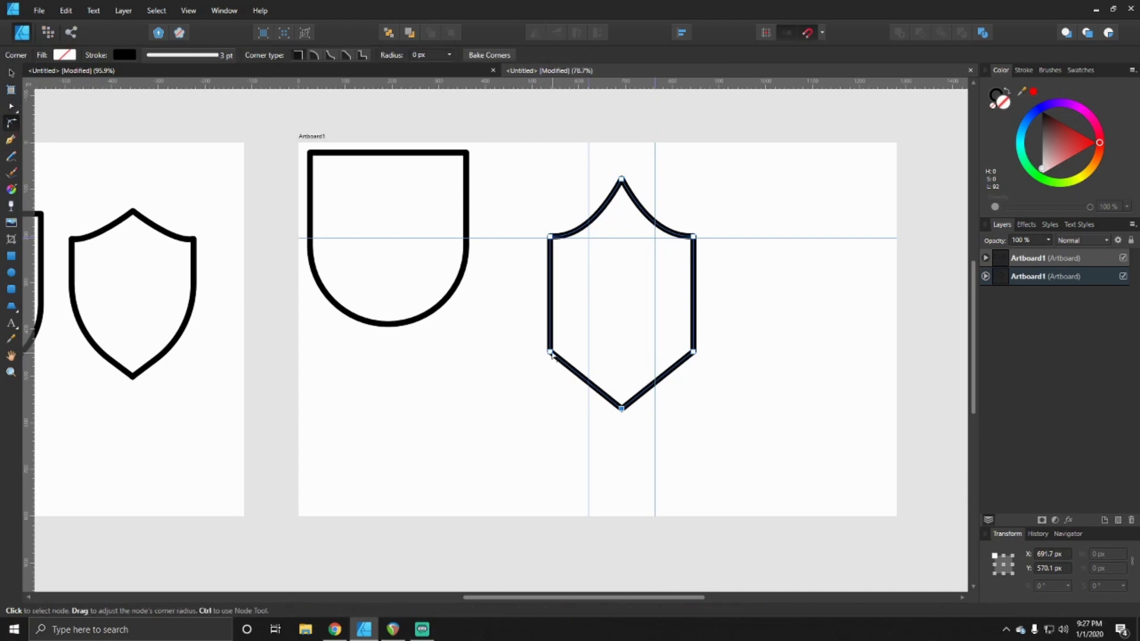
{"action": "left_click", "coordinate": [694, 353], "text": "shift"}
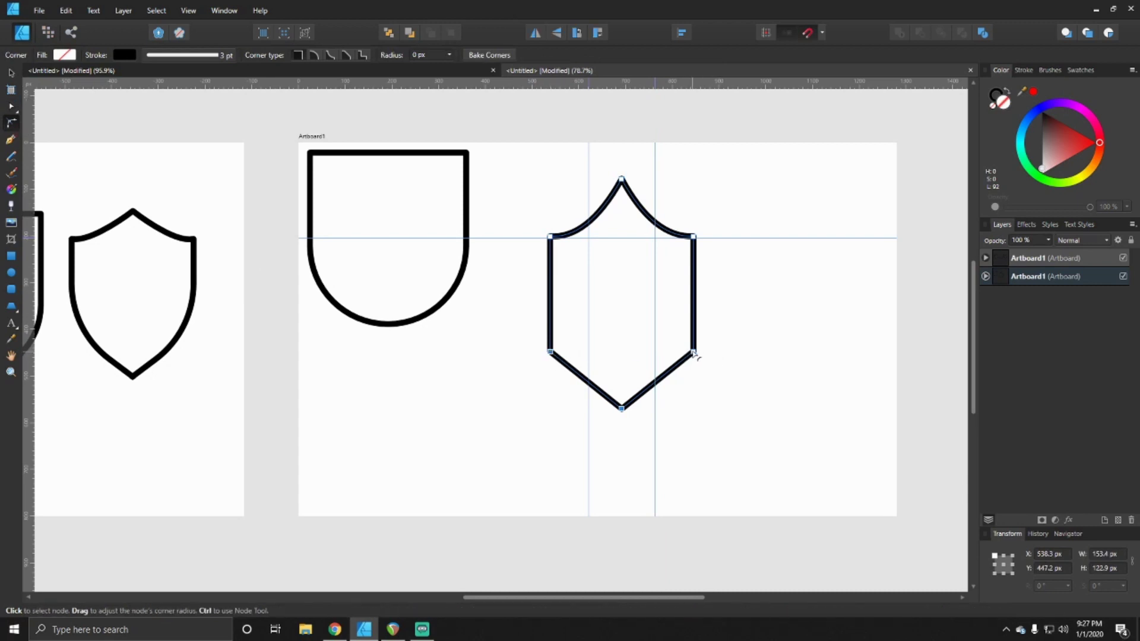
{"action": "left_click_drag", "start_coordinate": [694, 352], "coordinate": [661, 394]}
{"action": "left_click", "coordinate": [681, 372]}
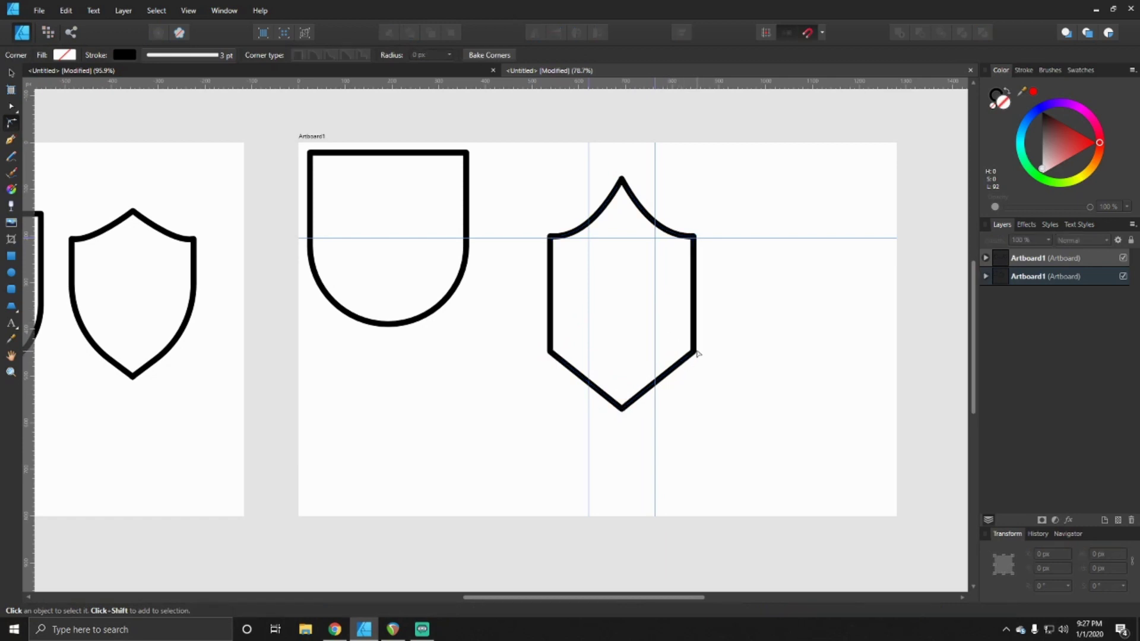
{"action": "left_click", "coordinate": [696, 354]}
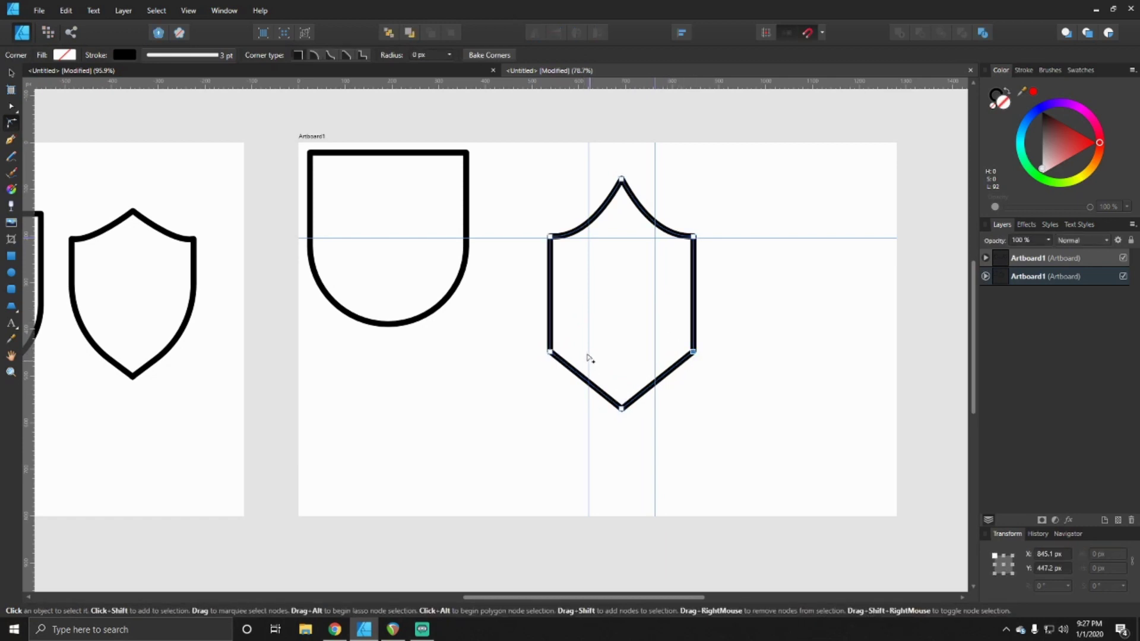
{"action": "left_click", "coordinate": [551, 352], "text": "shift"}
{"action": "left_click_drag", "start_coordinate": [550, 354], "coordinate": [608, 292]}
{"action": "left_click", "coordinate": [11, 73]}
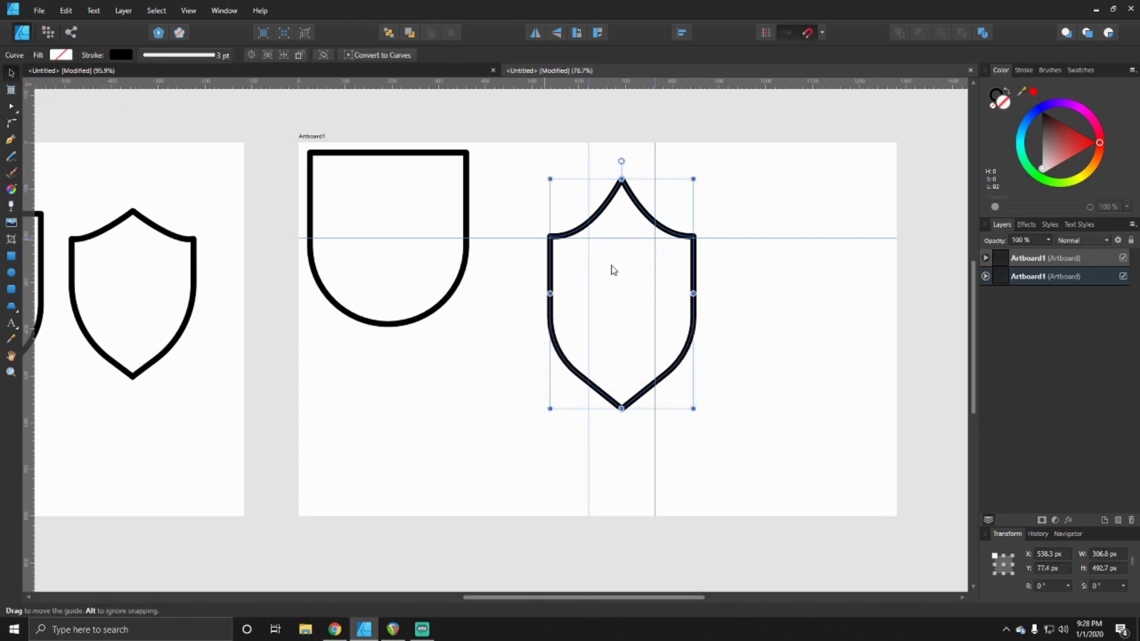
- Lower the shield's top node and adjust its handles to soften both upper curves
{"action": "key", "text": "a"}
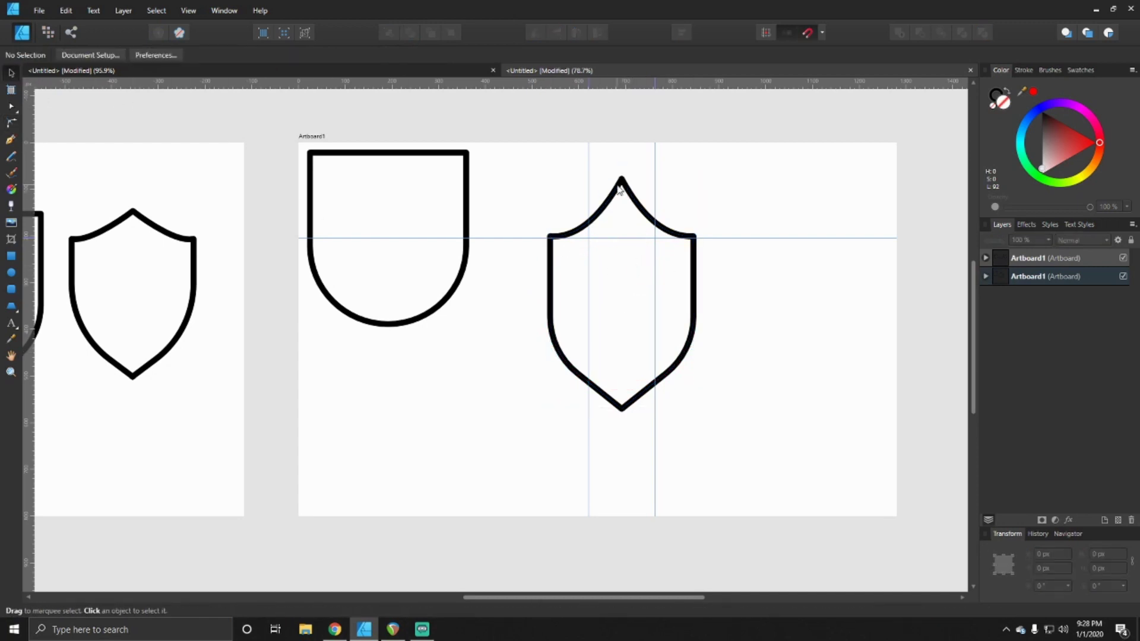
{"action": "key", "text": "v"}
{"action": "left_click", "coordinate": [11, 107]}
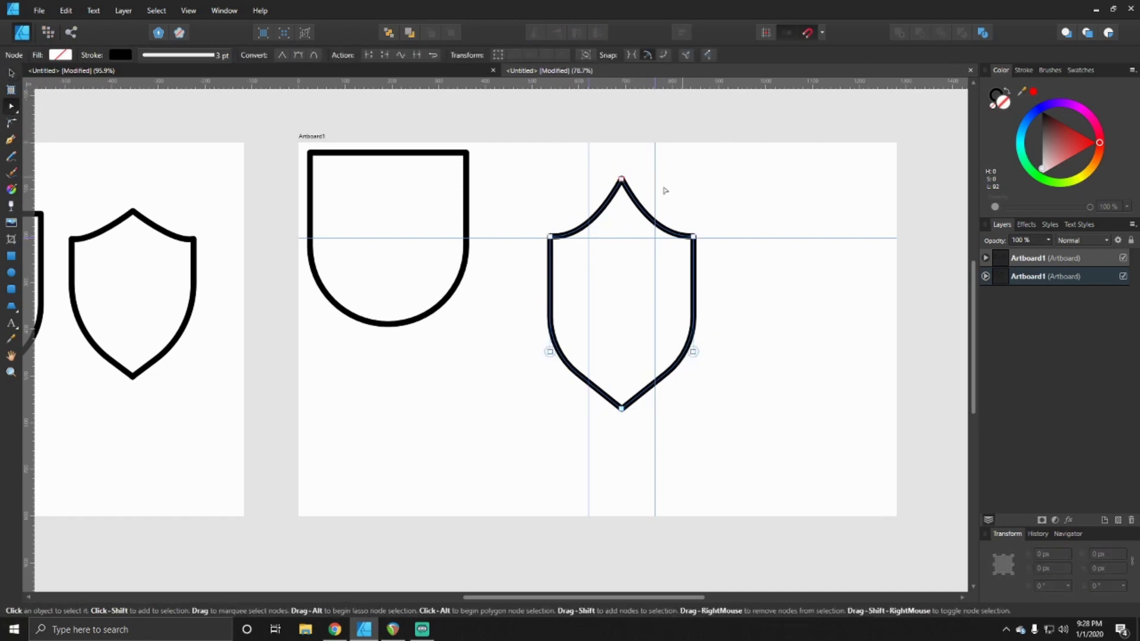
{"action": "left_click", "coordinate": [621, 178]}
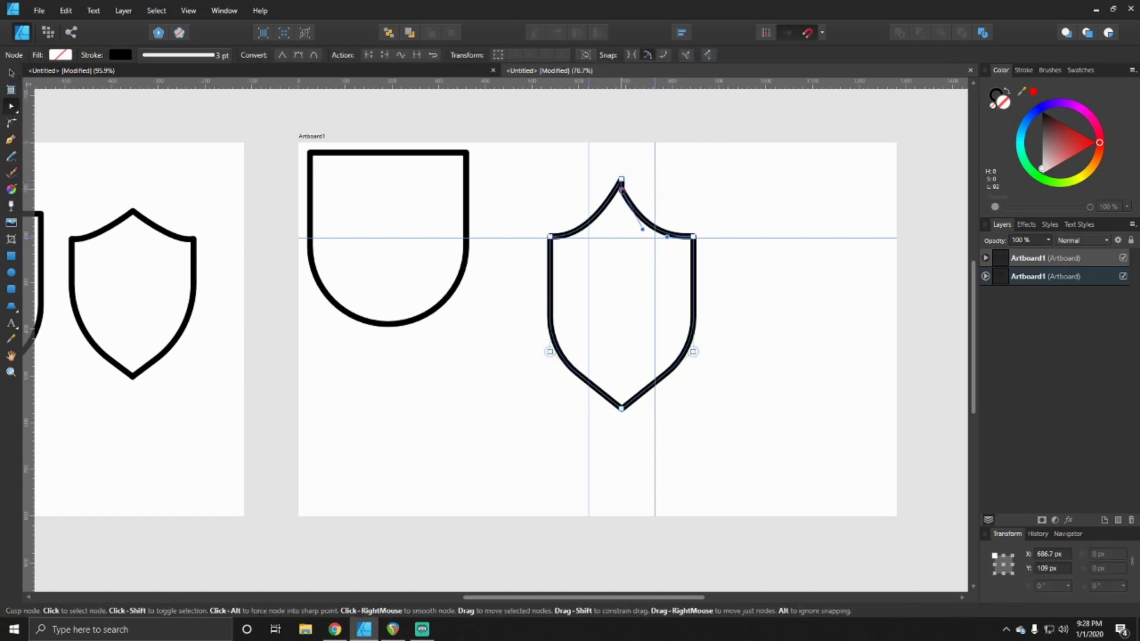
{"action": "left_click", "coordinate": [622, 180], "text": "shift"}
{"action": "left_click_drag", "start_coordinate": [621, 178], "coordinate": [621, 195]}
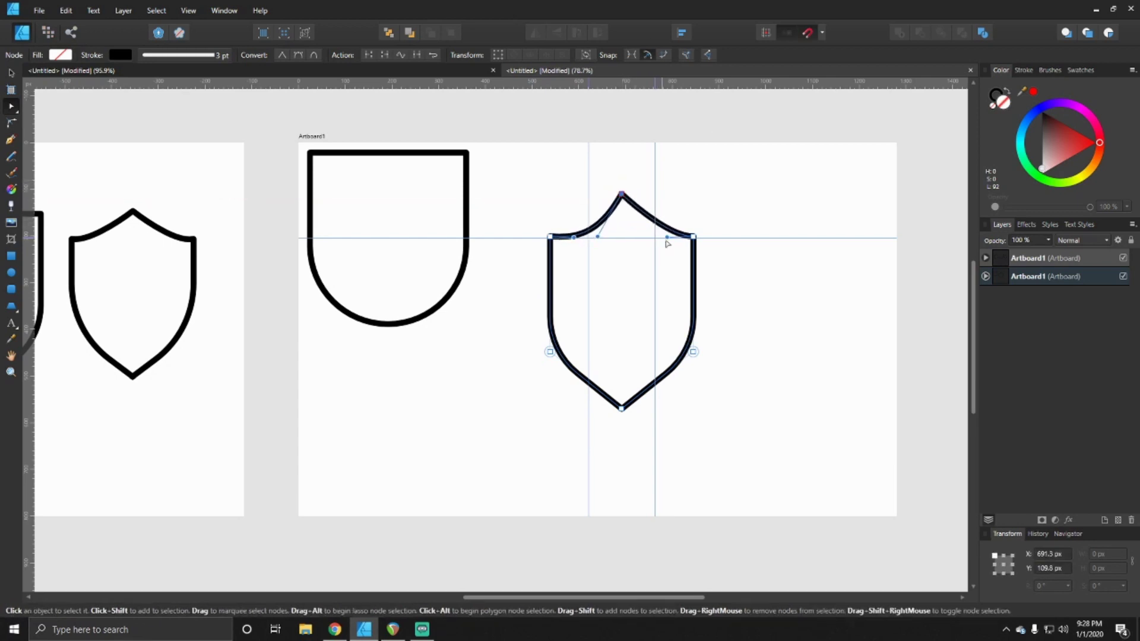
{"action": "left_click_drag", "start_coordinate": [668, 237], "coordinate": [638, 236]}
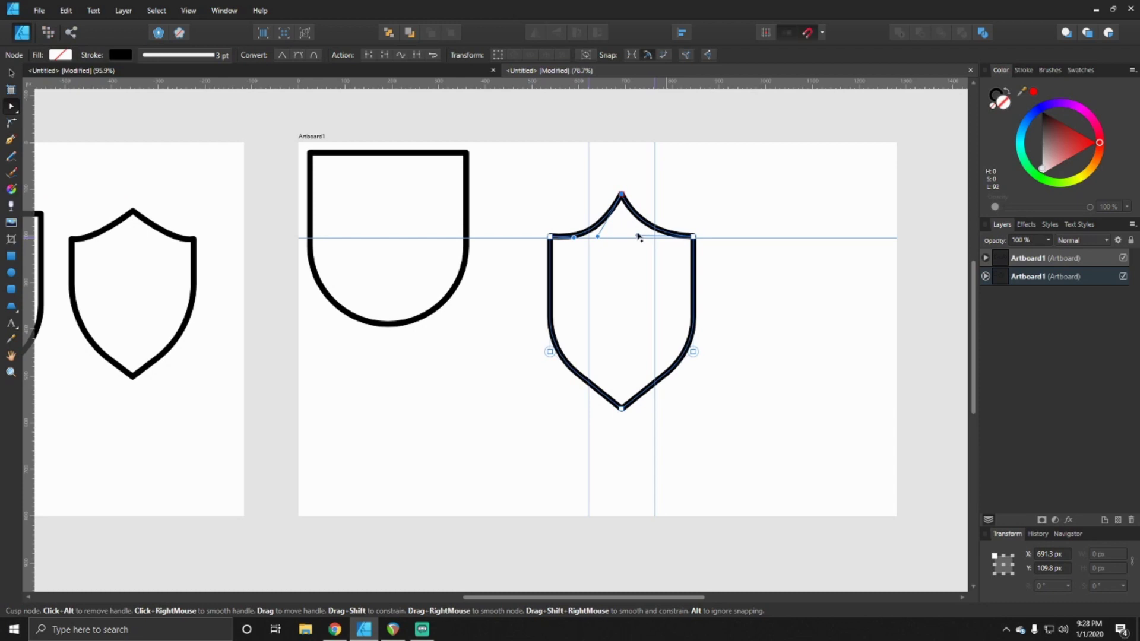
{"action": "mouse_move", "coordinate": [622, 194]}
{"action": "left_mouse_down"}
{"action": "mouse_move", "coordinate": [625, 183]}
{"action": "mouse_move", "coordinate": [622, 211]}
{"action": "left_mouse_up"}
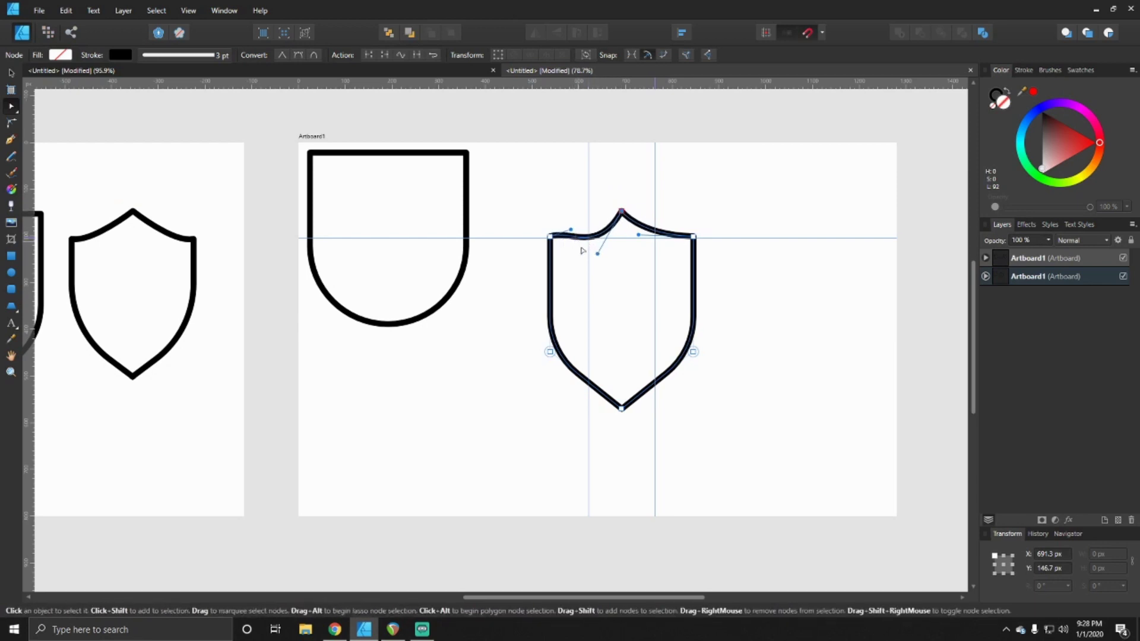
{"action": "left_click_drag", "start_coordinate": [597, 253], "coordinate": [580, 245]}
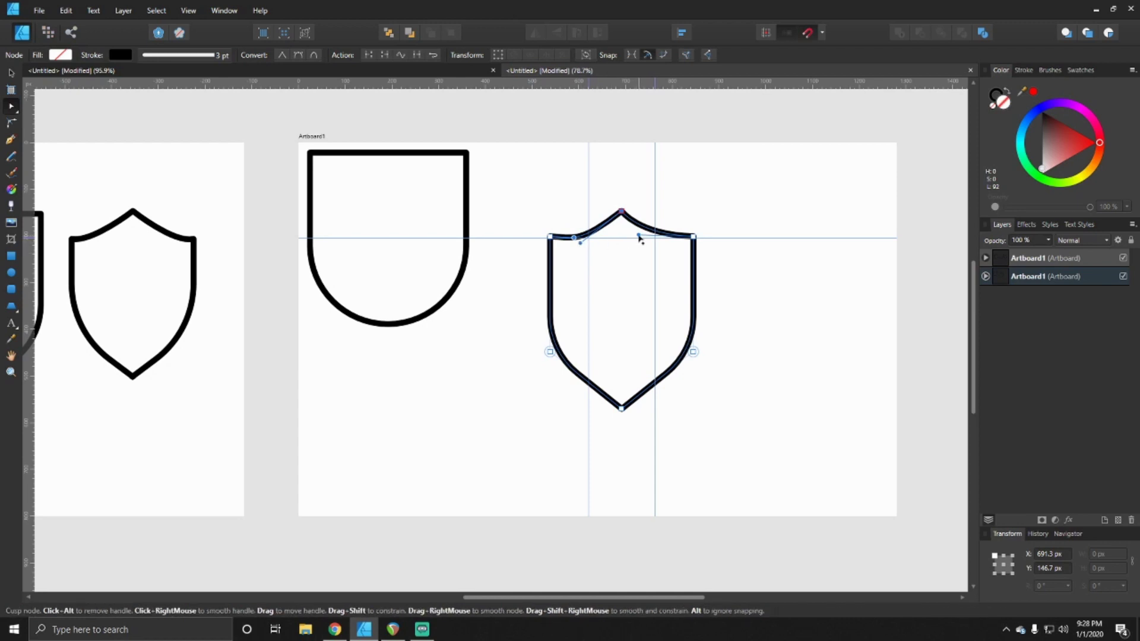
{"action": "mouse_move", "coordinate": [639, 236]}
{"action": "left_mouse_down"}
{"action": "mouse_move", "coordinate": [654, 243]}
{"action": "mouse_move", "coordinate": [644, 241]}
{"action": "left_mouse_up"}
{"action": "left_click", "coordinate": [11, 72]}
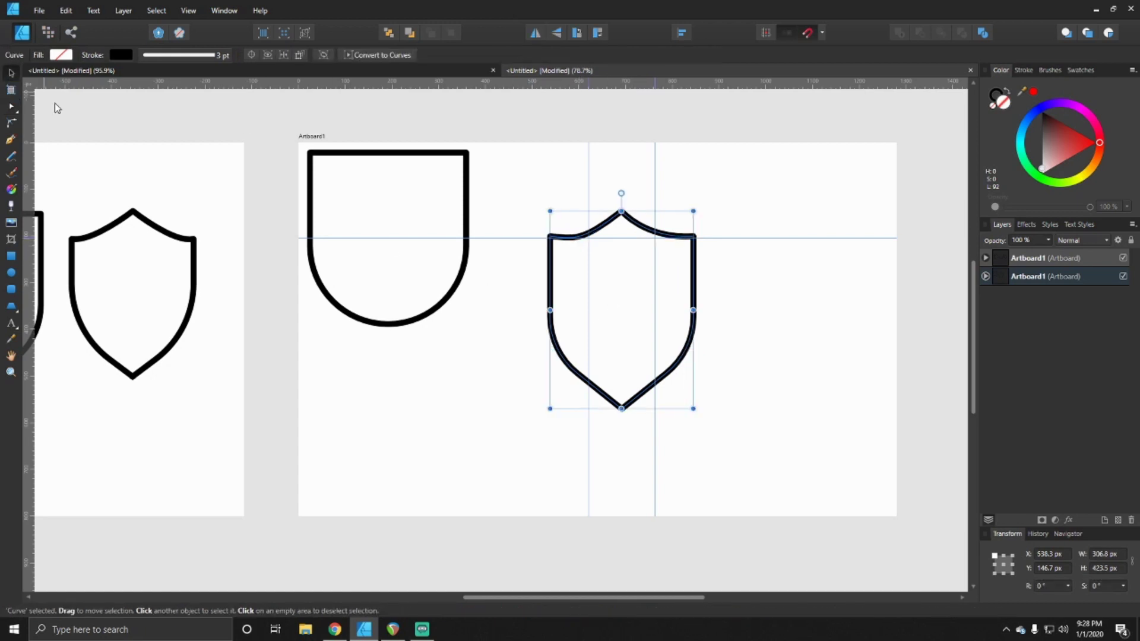
- Reselect the shield, check its top node, and return to selecting it as a whole object
{"action": "left_click", "coordinate": [503, 408]}
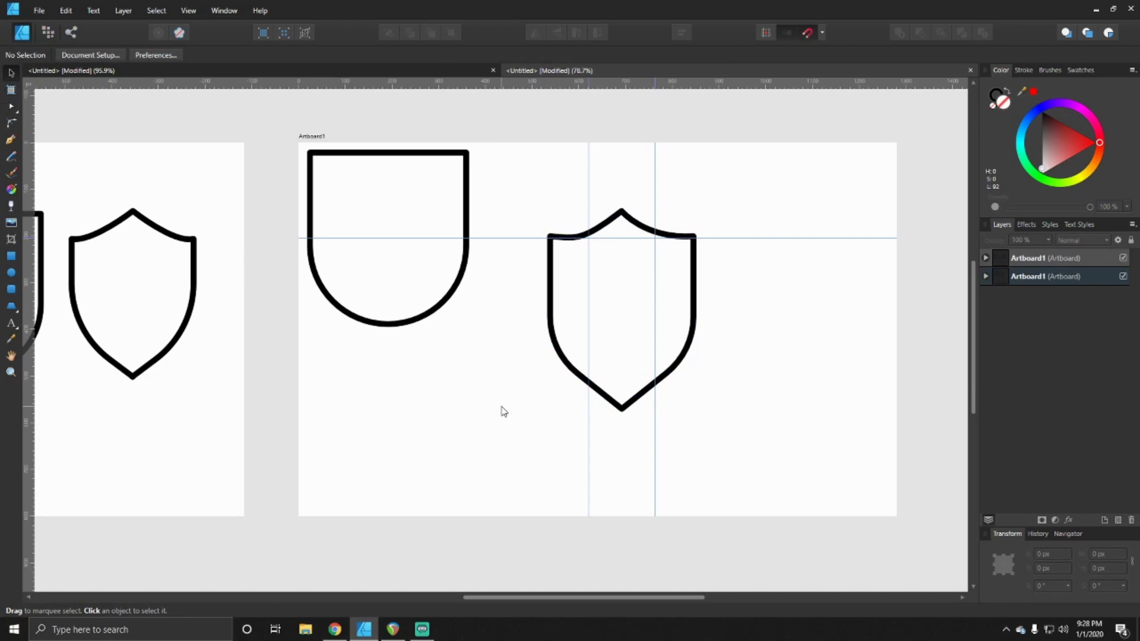
{"action": "left_click", "coordinate": [586, 236]}
{"action": "left_click", "coordinate": [10, 106]}
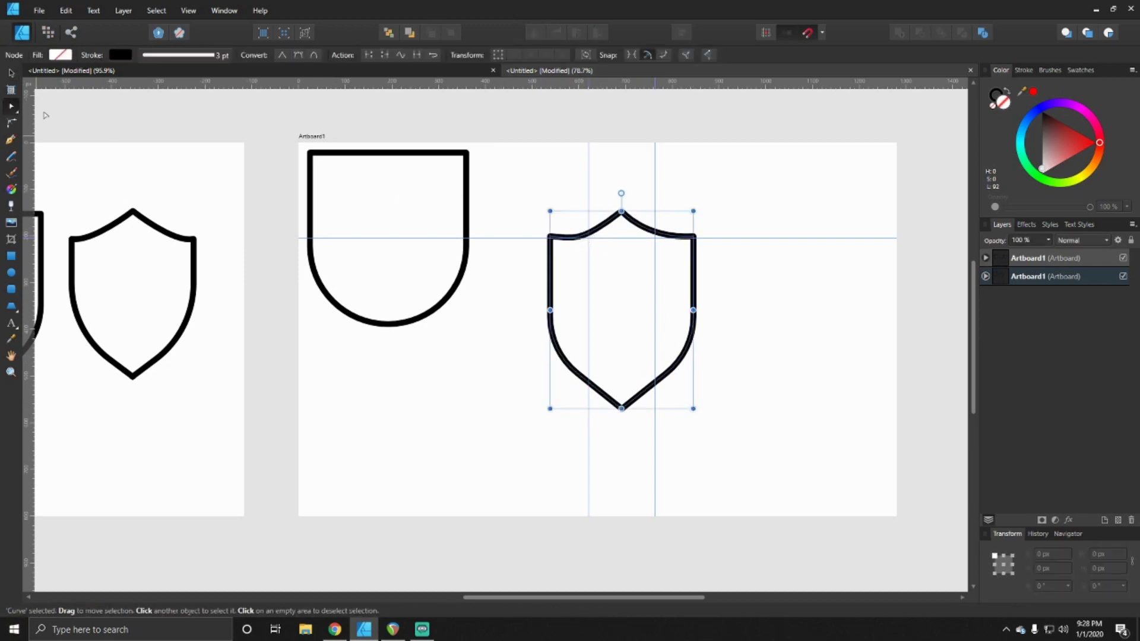
{"action": "left_click", "coordinate": [621, 211]}
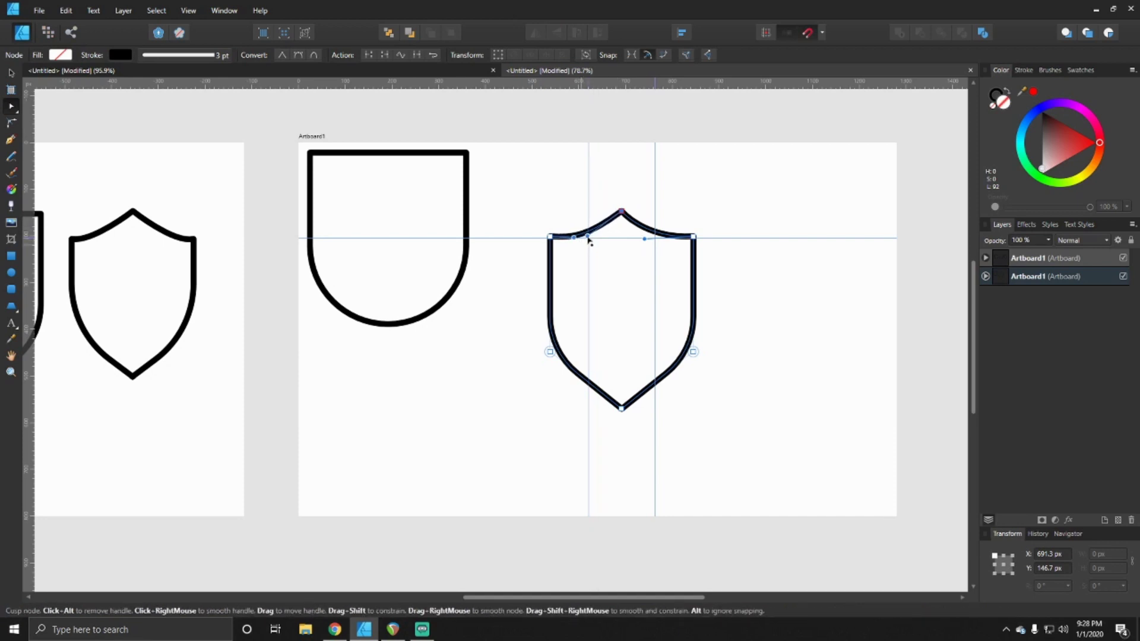
{"action": "left_click", "coordinate": [556, 219]}
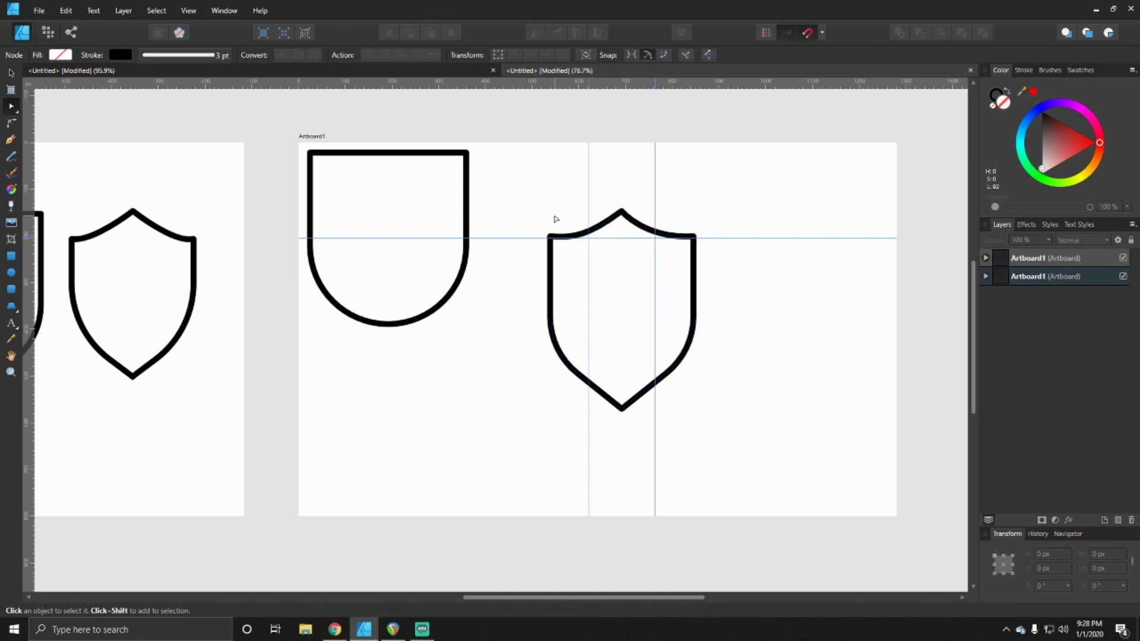
{"action": "left_click", "coordinate": [575, 234]}
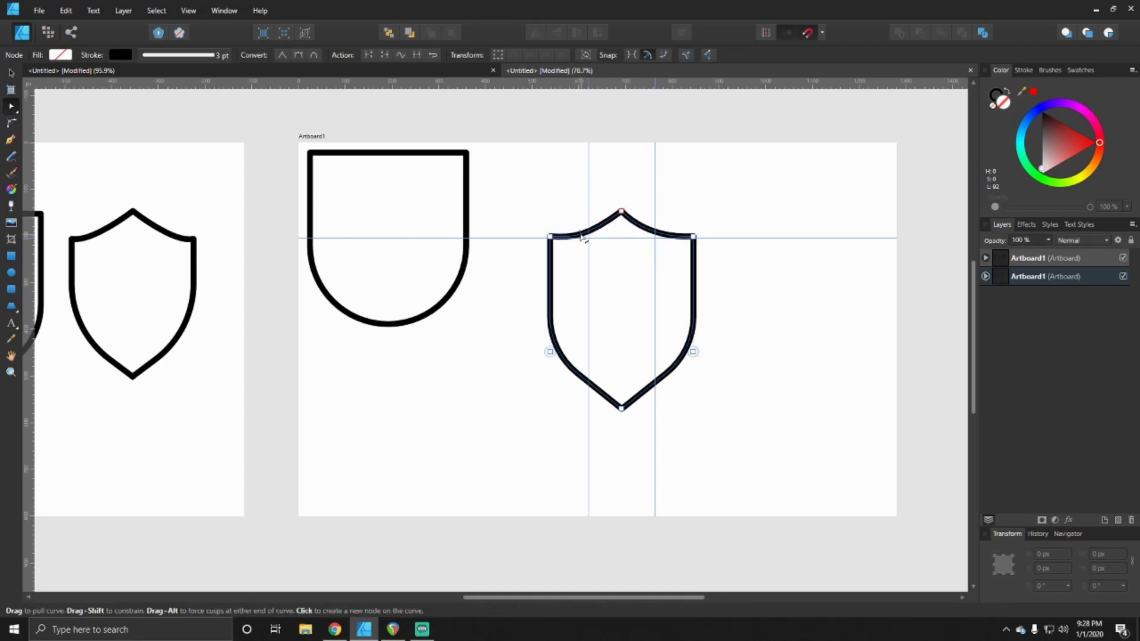
{"action": "left_click", "coordinate": [11, 73]}
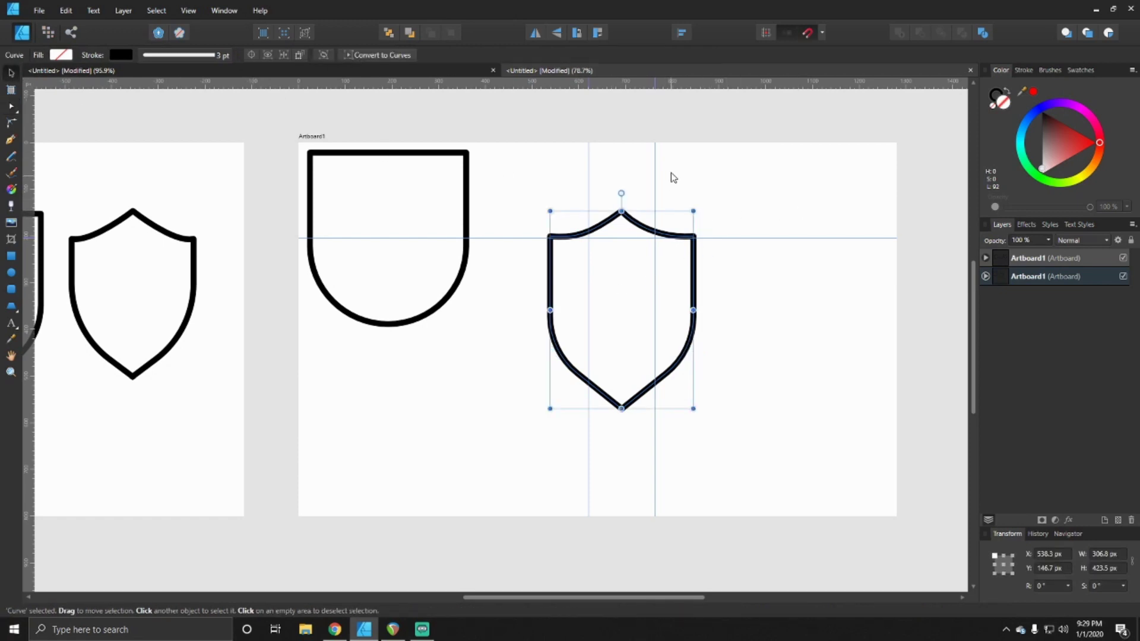
- Remove the right vertical and horizontal guides and move the shield to the upper right
{"action": "left_click_drag", "start_coordinate": [655, 161], "coordinate": [656, 84]}
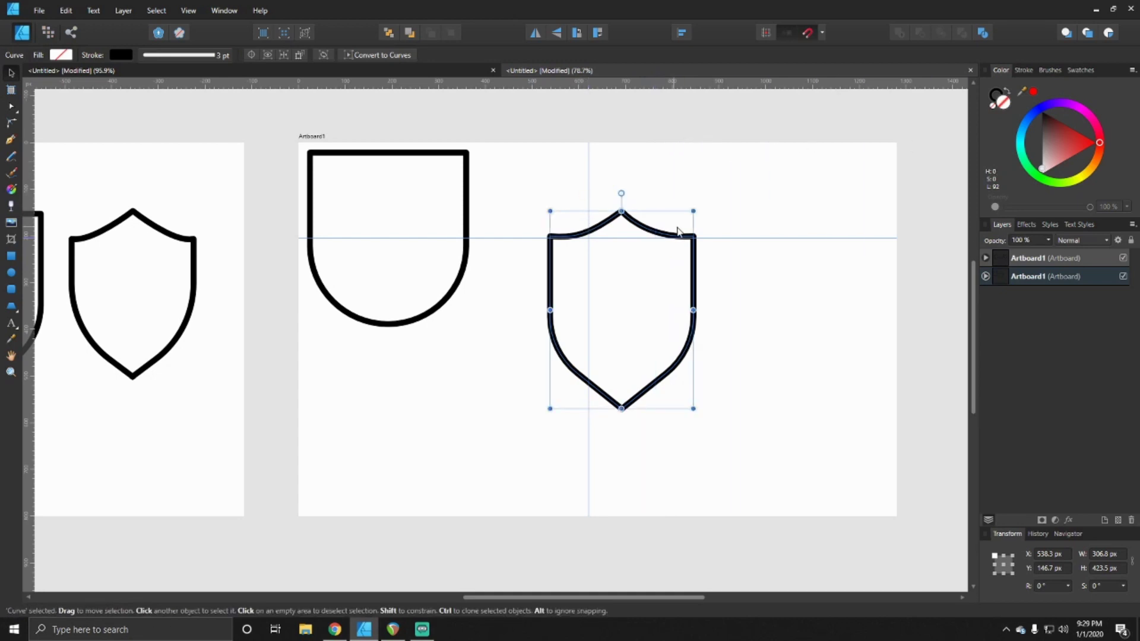
{"action": "left_click_drag", "start_coordinate": [729, 237], "coordinate": [731, 84]}
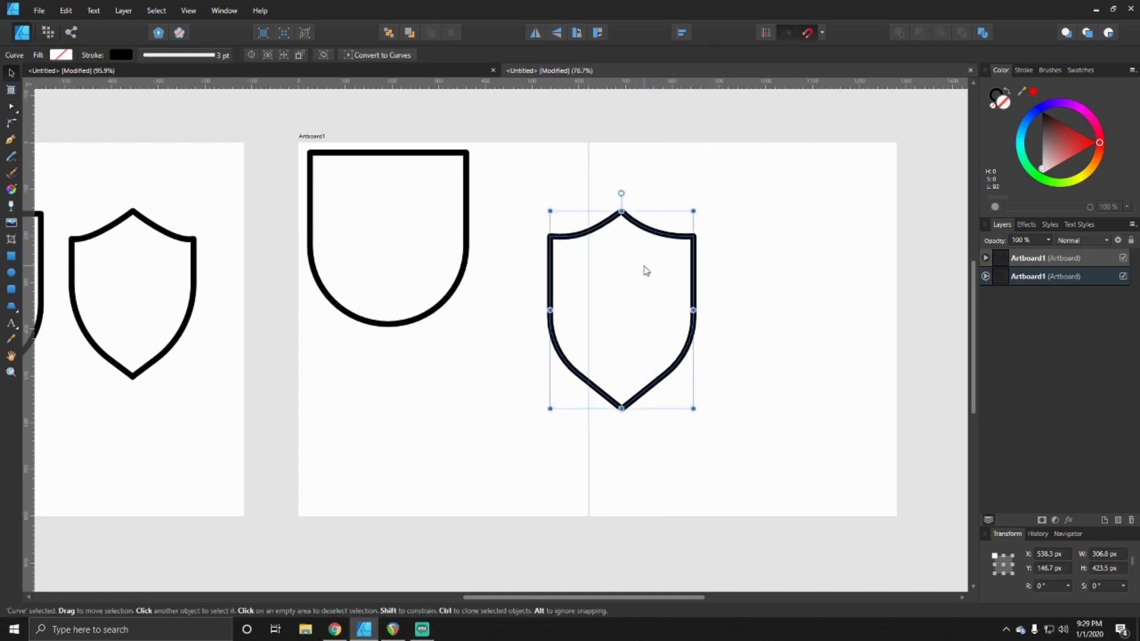
{"action": "left_click_drag", "start_coordinate": [644, 270], "coordinate": [839, 214]}
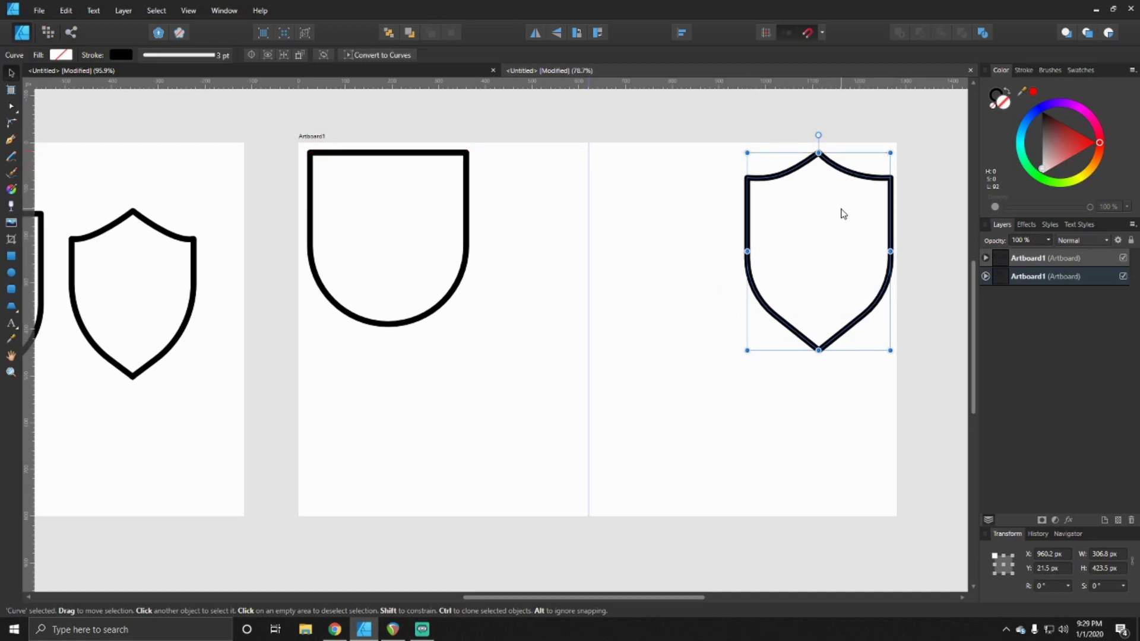
- Start a Pen path on the centre guide and try curving its top segment
{"action": "left_click", "coordinate": [12, 140]}
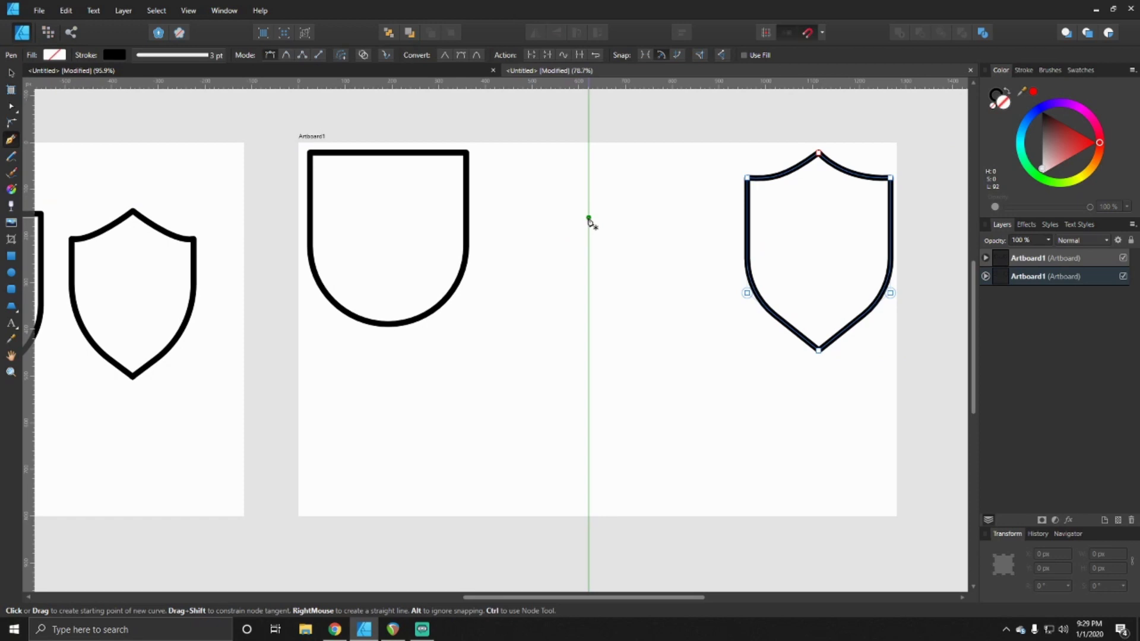
{"action": "left_click", "coordinate": [589, 219]}
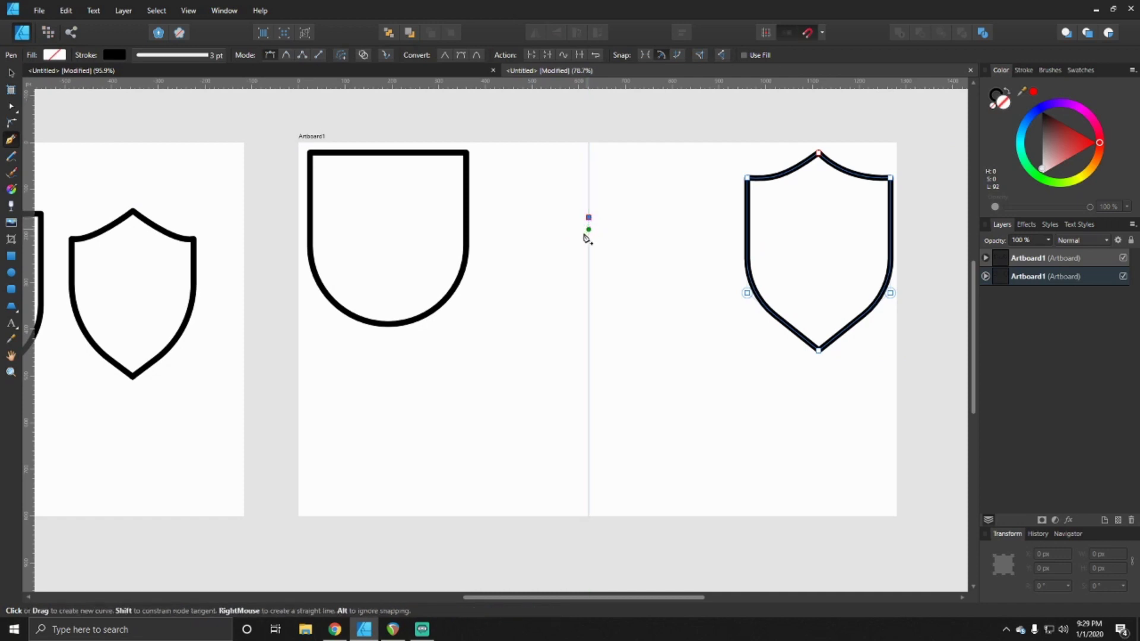
{"action": "left_click", "coordinate": [521, 251]}
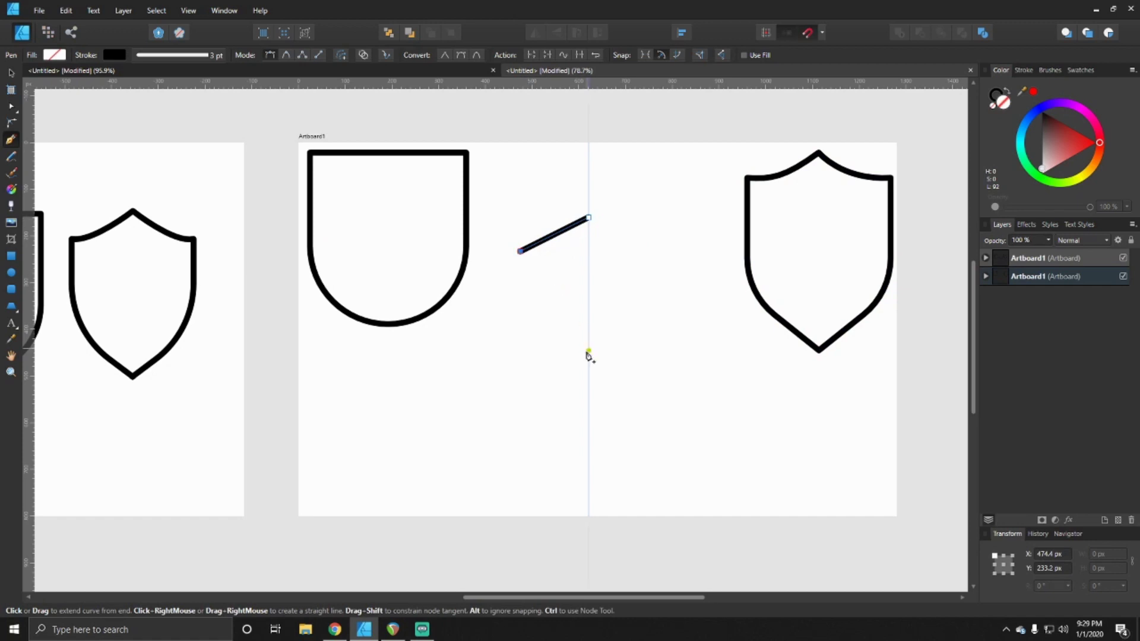
{"action": "left_click", "coordinate": [588, 376]}
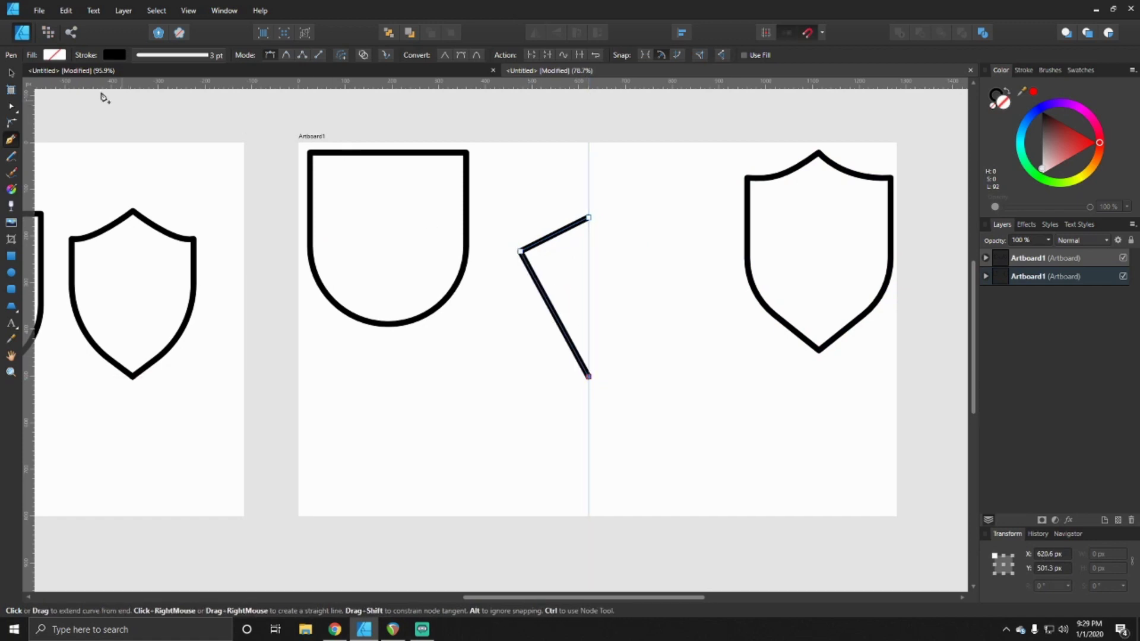
{"action": "left_click", "coordinate": [11, 106]}
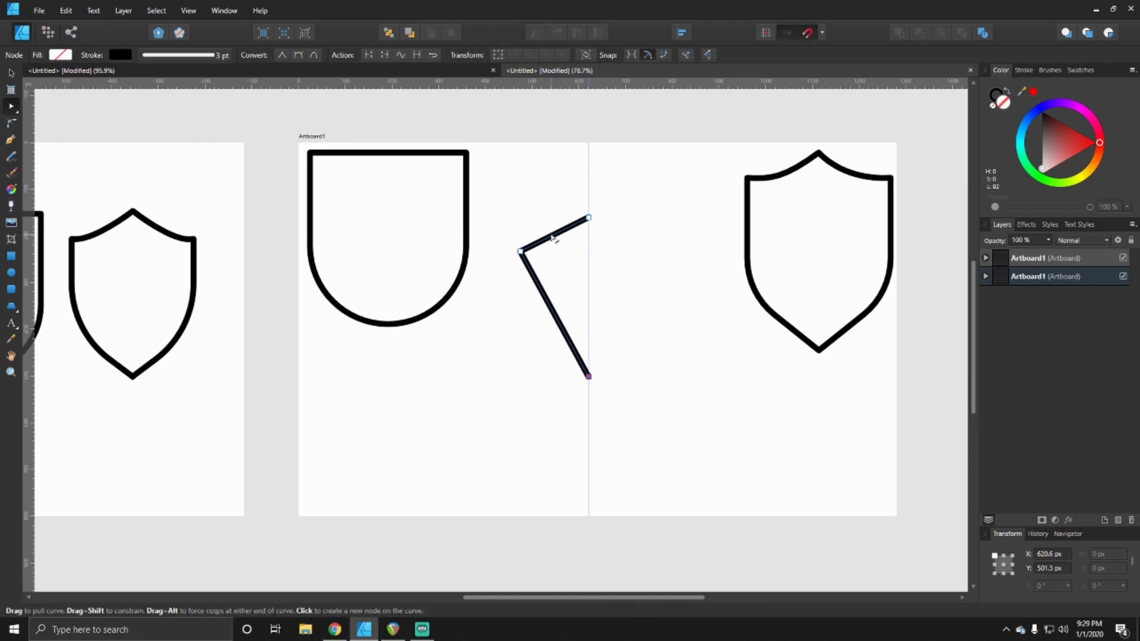
{"action": "left_click_drag", "start_coordinate": [553, 237], "coordinate": [561, 249]}
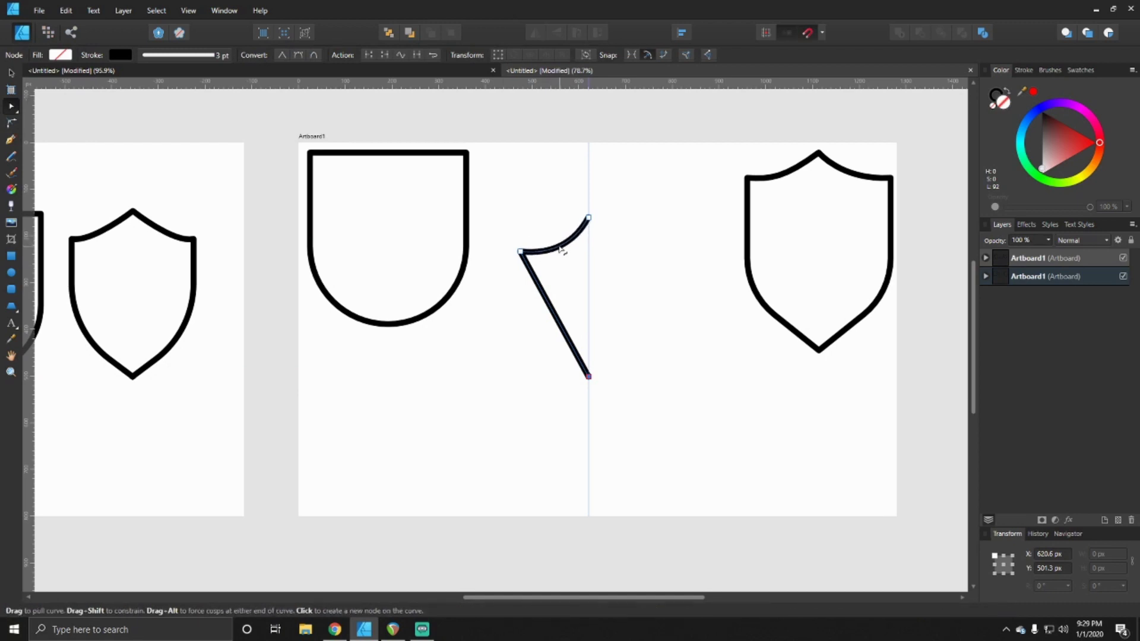
- Redraw the straight left side and lower diagonal back to the guide, then curve the top segment
{"action": "key", "text": "ctrl+z"}
{"action": "key", "text": "ctrl+z"}
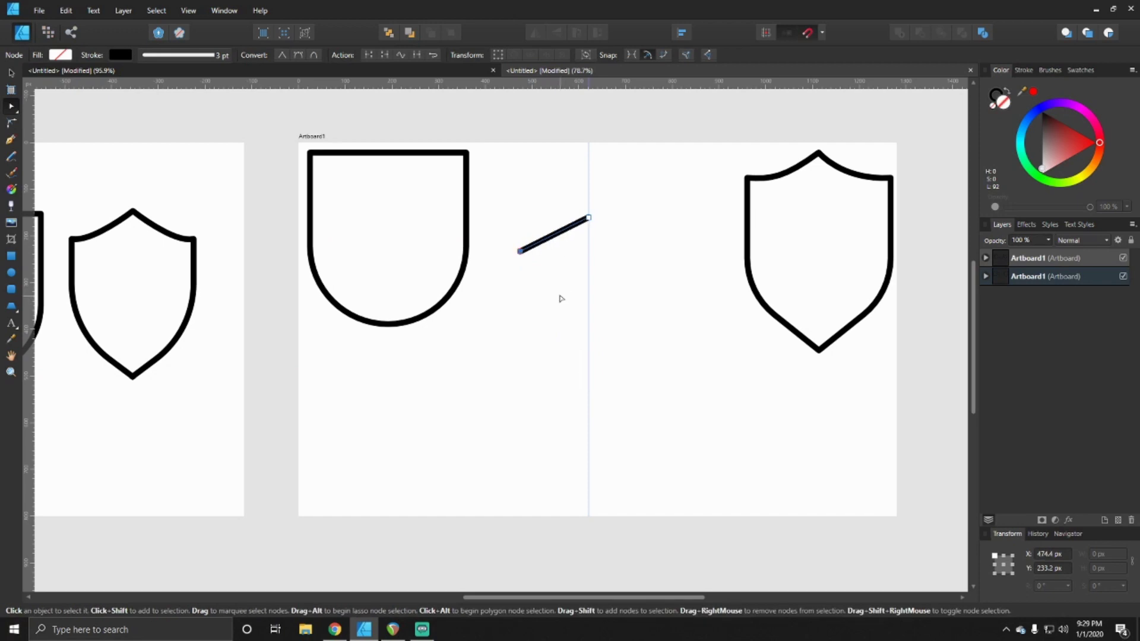
{"action": "left_click", "coordinate": [10, 140]}
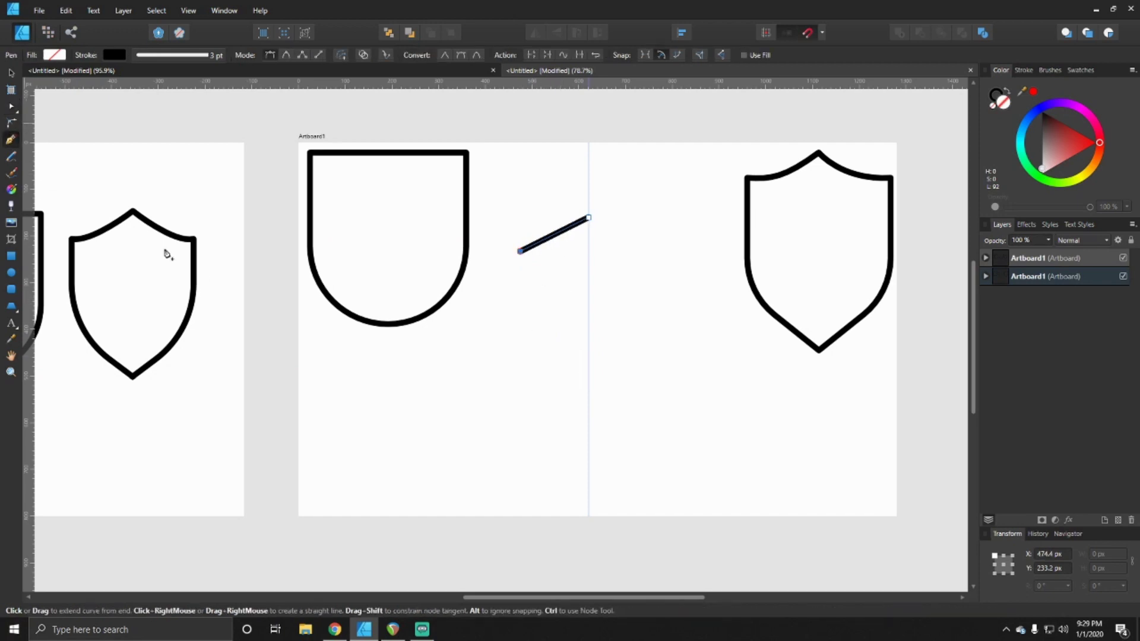
{"action": "left_click", "coordinate": [521, 351]}
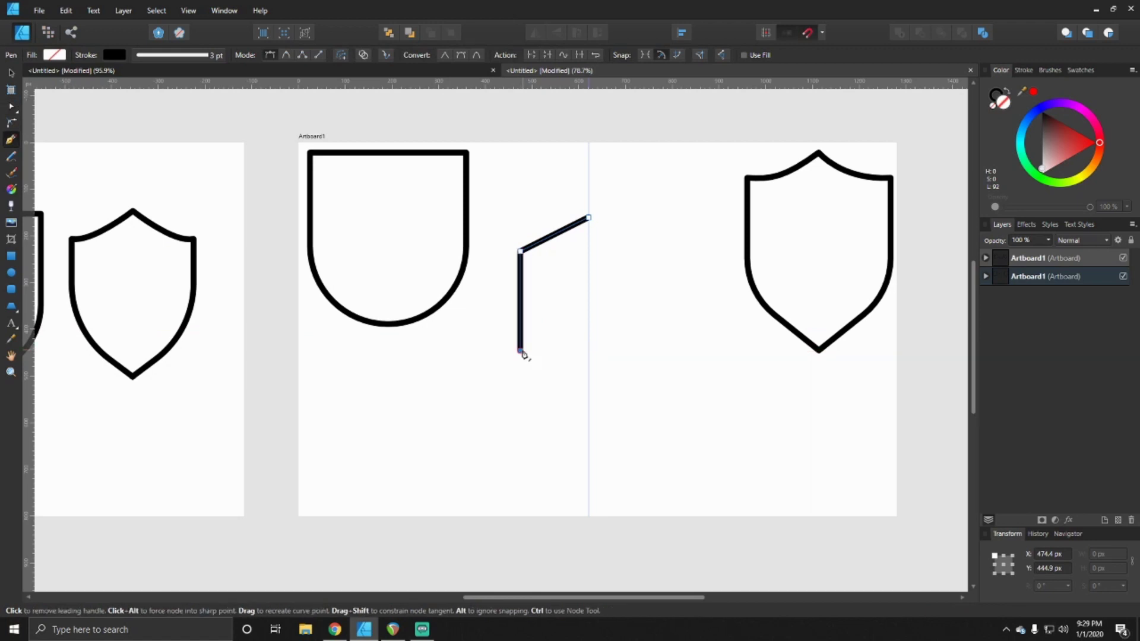
{"action": "left_click", "coordinate": [588, 382]}
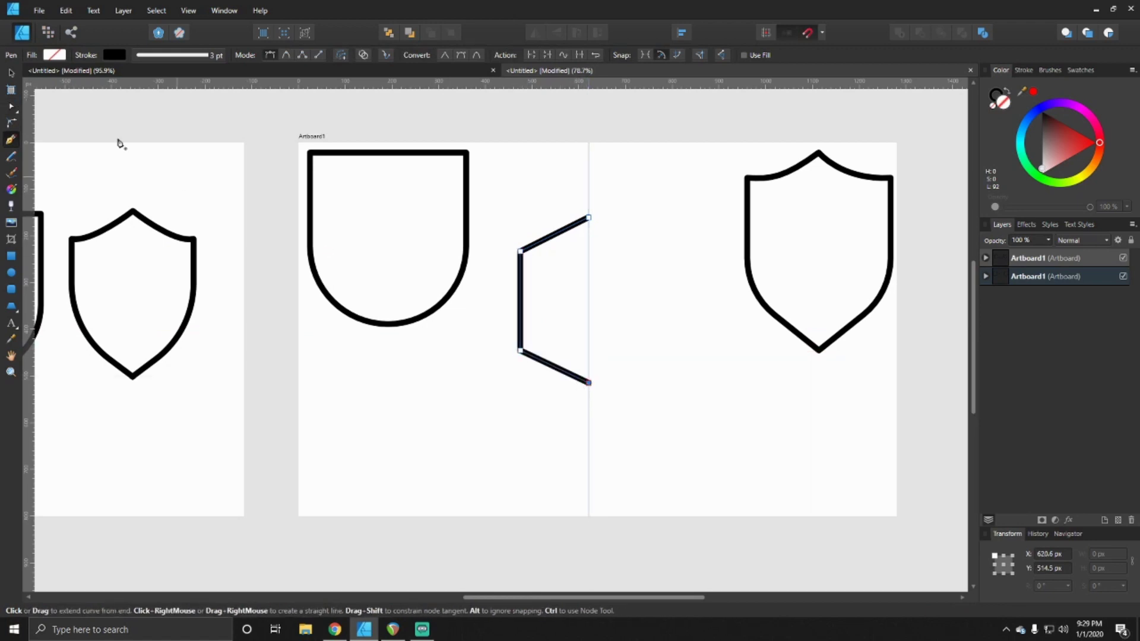
{"action": "left_click", "coordinate": [13, 107]}
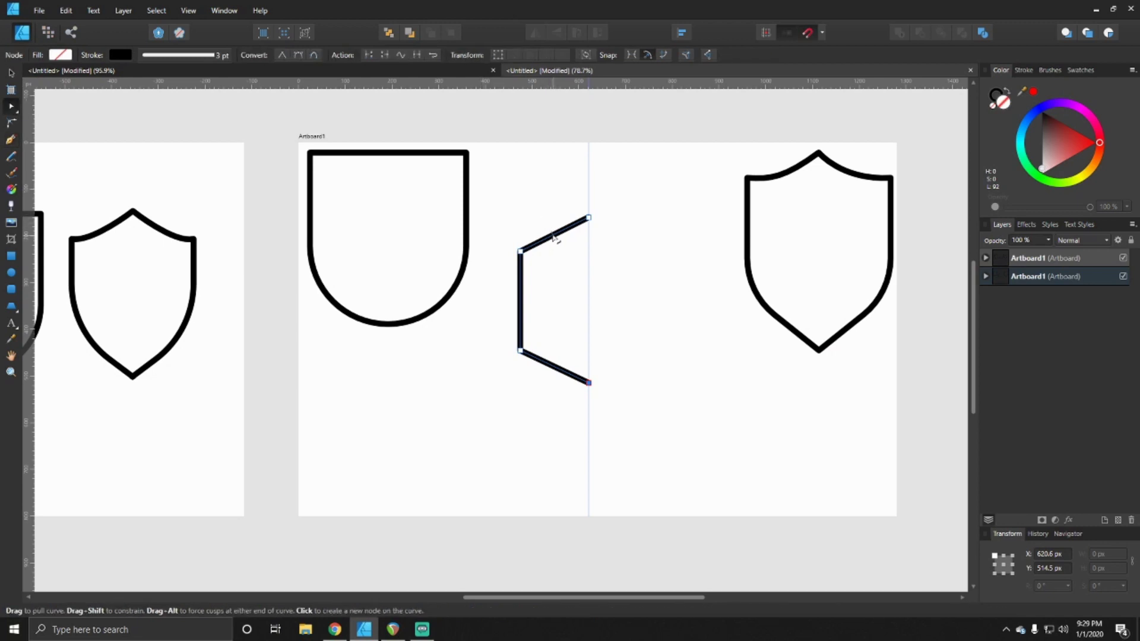
{"action": "left_click_drag", "start_coordinate": [554, 234], "coordinate": [558, 248]}
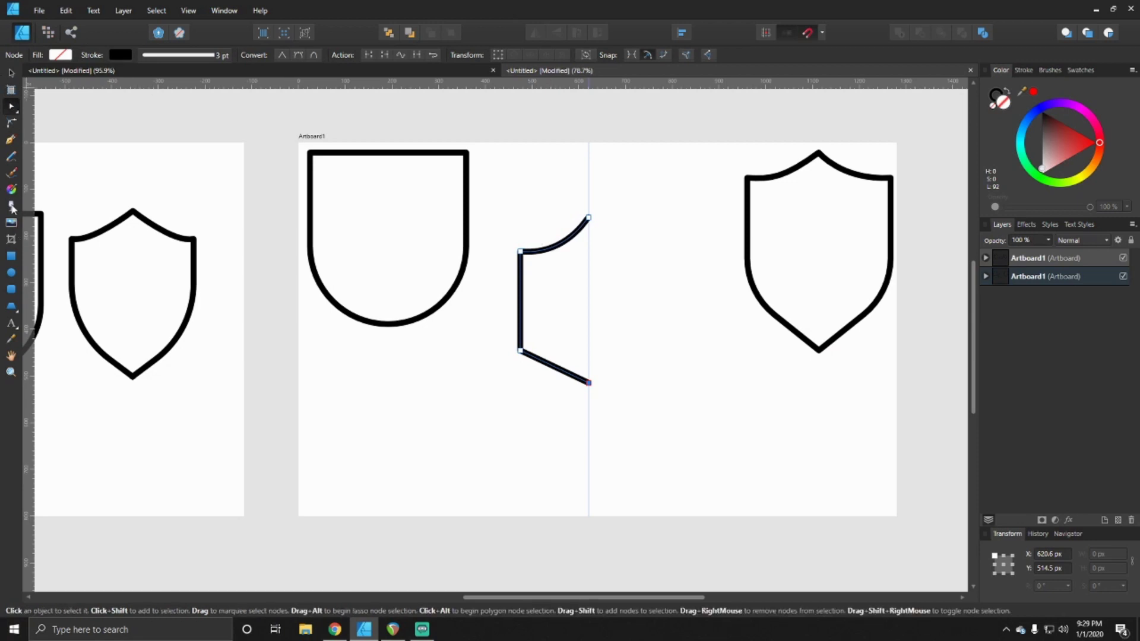
- Round the half-shield's lower-left corner into a broad curve sweeping down to the bottom point
{"action": "left_click", "coordinate": [11, 123]}
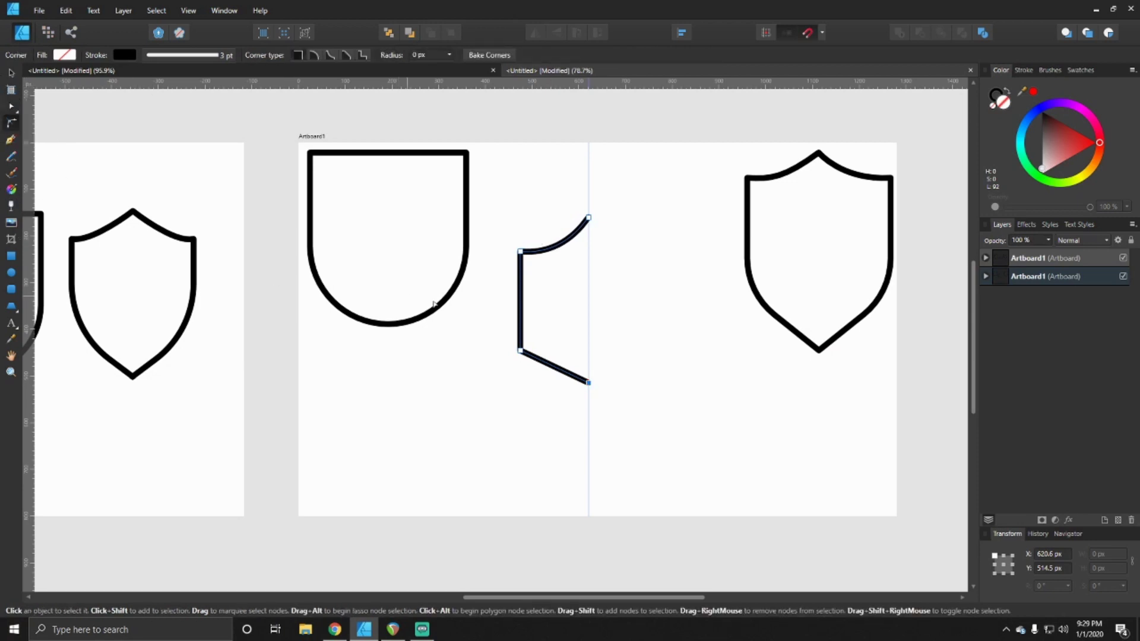
{"action": "left_click", "coordinate": [520, 351]}
{"action": "left_click_drag", "start_coordinate": [521, 352], "coordinate": [591, 289]}
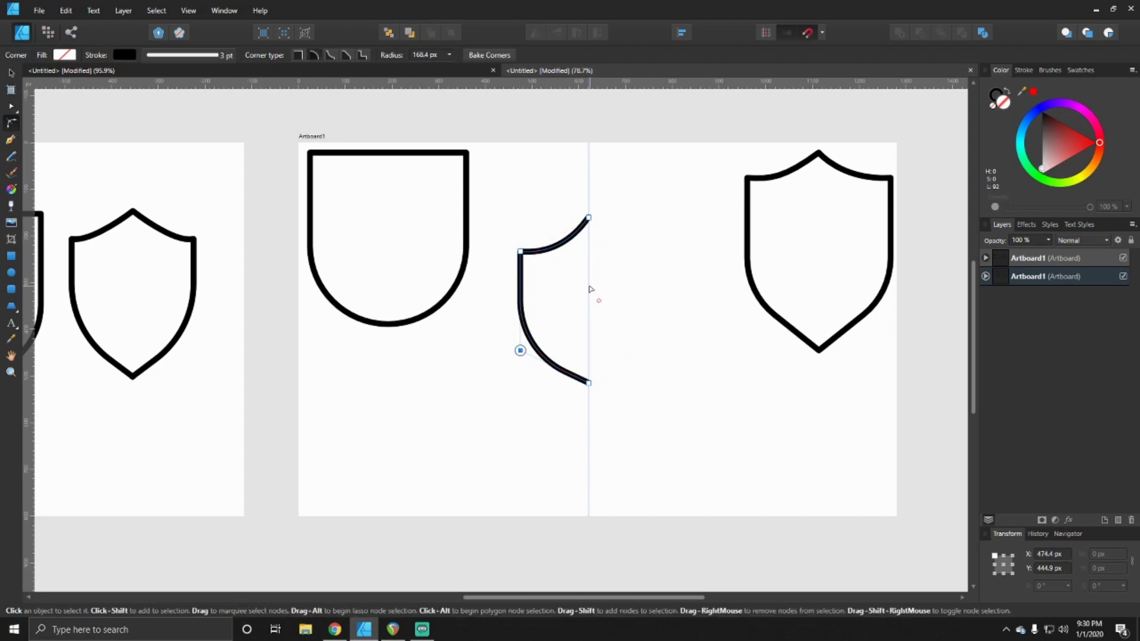
{"action": "left_click", "coordinate": [11, 72]}
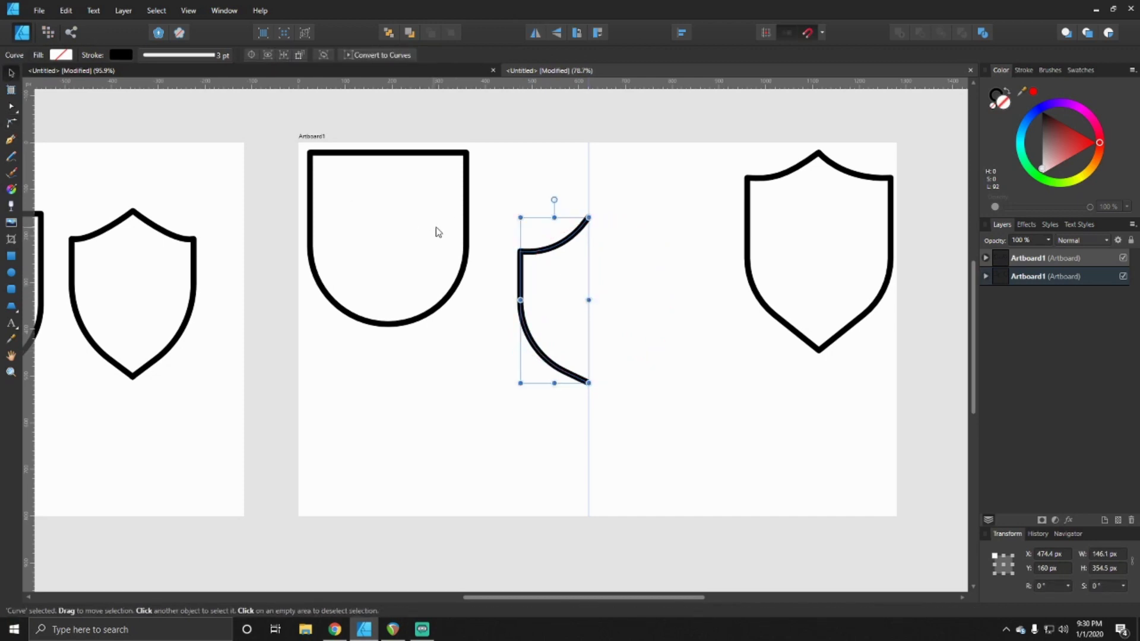
- Flip a copy of the half-shield horizontally and nudge it right until both halves meet at the centre guide
{"action": "left_click", "coordinate": [538, 34]}
{"action": "key", "text": "shift+Right"}
{"action": "key", "text": "shift+Right"}
{"action": "key", "text": "shift+Right"}
{"action": "key", "text": "shift+Right"}
{"action": "key", "text": "shift+Right"}
{"action": "key", "text": "shift+Right"}
{"action": "key", "text": "shift+Right"}
{"action": "key", "text": "shift+Right"}
{"action": "key", "text": "shift+Right"}
{"action": "key", "text": "shift+Right"}
{"action": "key", "text": "shift+Right"}
{"action": "key", "text": "shift+Right"}
{"action": "key", "text": "shift+Right"}
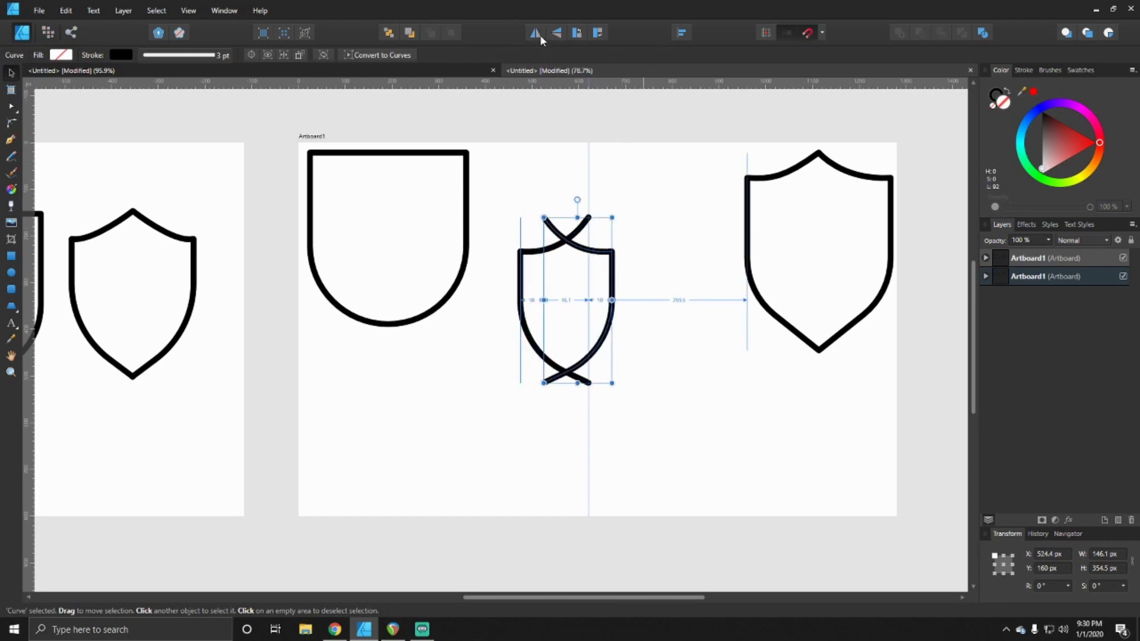
{"action": "key", "text": "shift+Right"}
{"action": "key", "text": "shift+Right"}
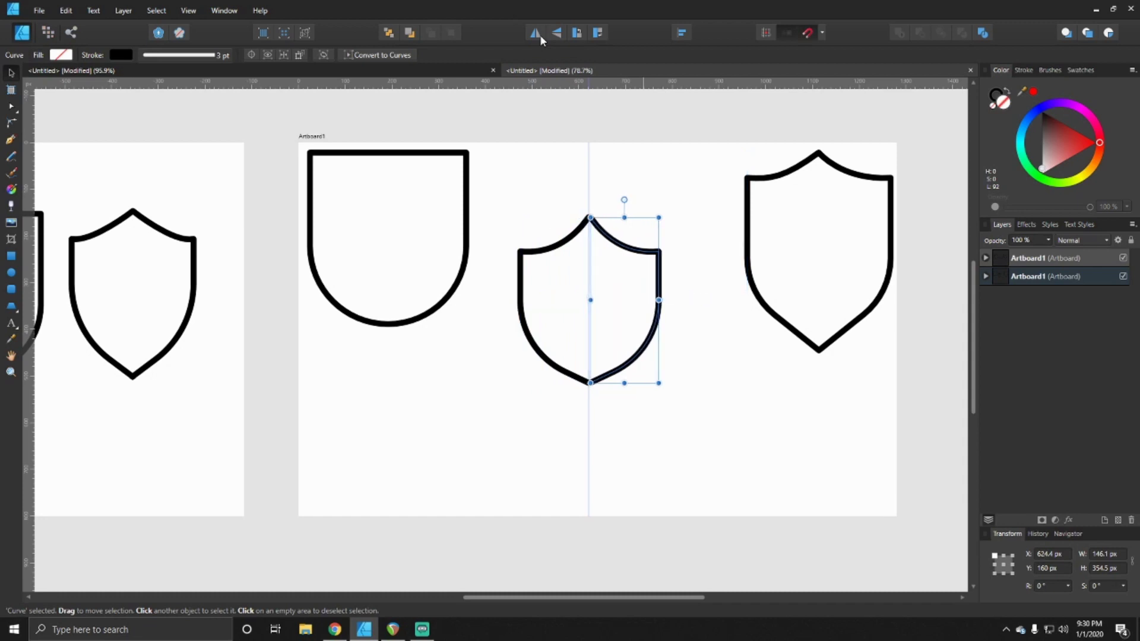
{"action": "left_click", "coordinate": [537, 249]}
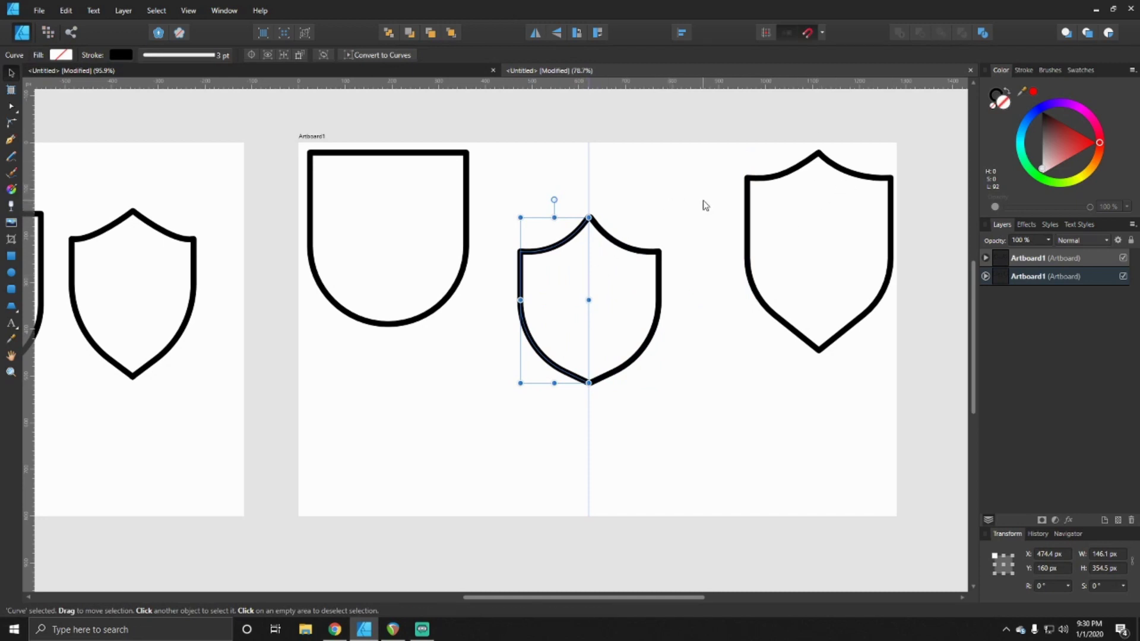
{"action": "left_click", "coordinate": [598, 227]}
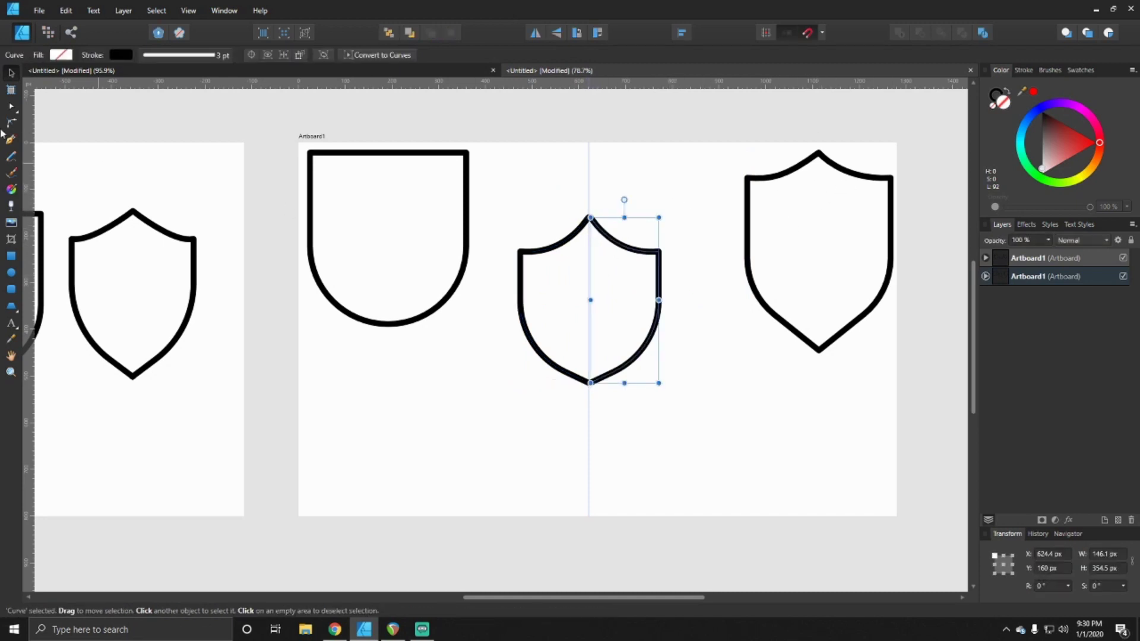
- With the Node tool, select both halves and join them at their top and bottom meeting nodes
{"action": "left_click", "coordinate": [11, 109]}
{"action": "scroll", "coordinate": [528, 254], "scroll_direction": "up", "scroll_amount": 5}
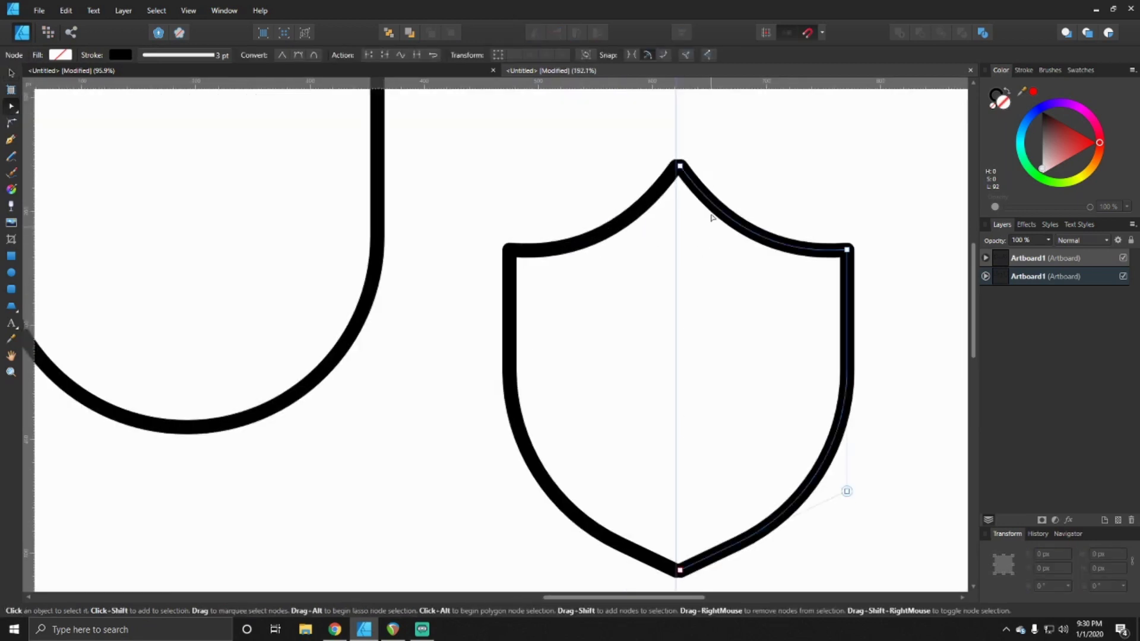
{"action": "left_click", "coordinate": [670, 178], "text": "shift"}
{"action": "left_click", "coordinate": [677, 166]}
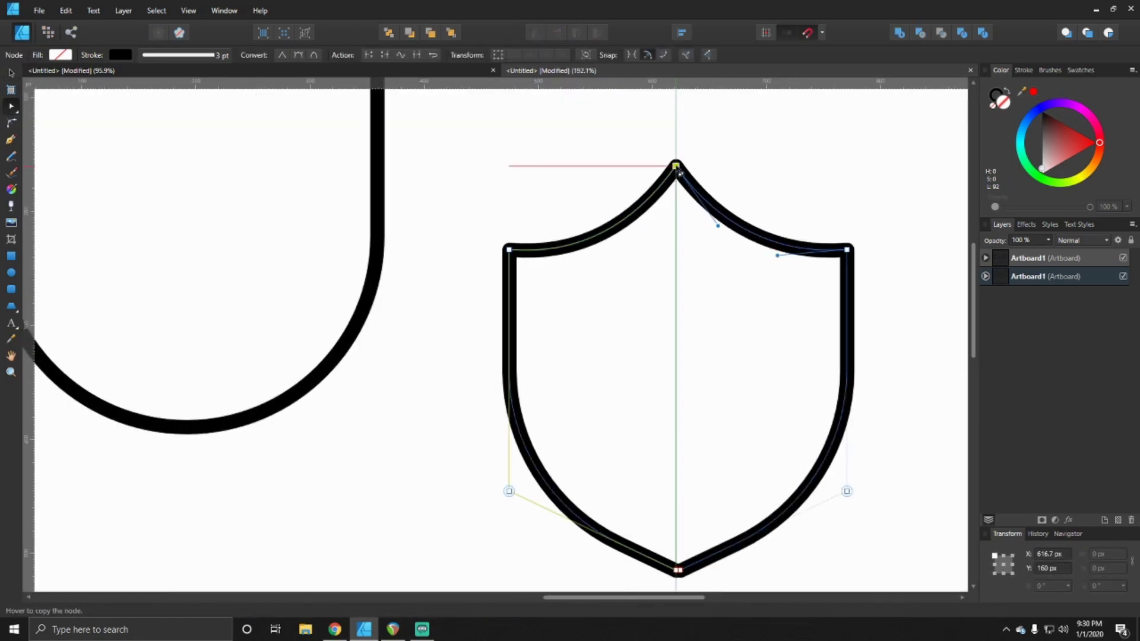
{"action": "left_click", "coordinate": [650, 541]}
{"action": "scroll", "coordinate": [651, 539], "scroll_direction": "down", "scroll_amount": 3}
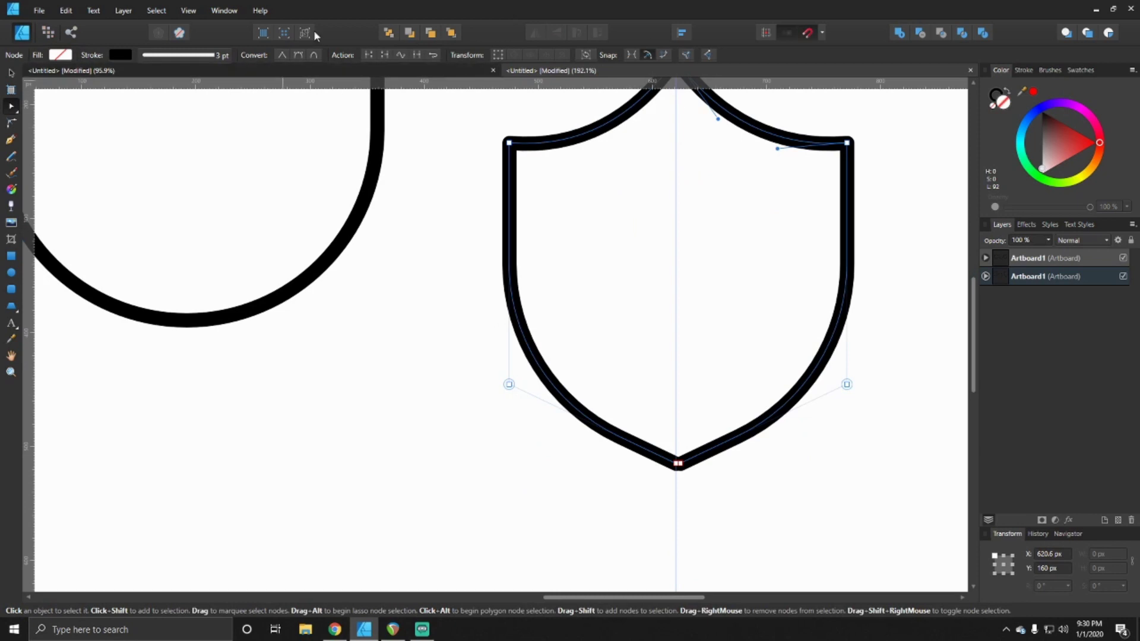
{"action": "left_click", "coordinate": [417, 55]}
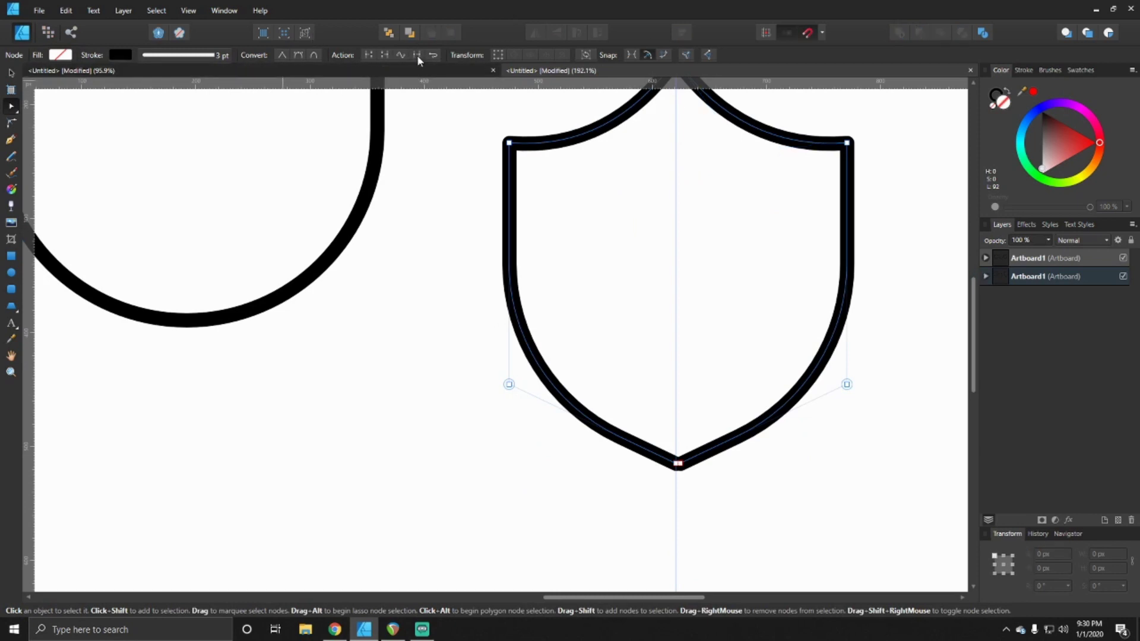
{"action": "scroll", "coordinate": [662, 509], "scroll_direction": "down", "scroll_amount": 3}
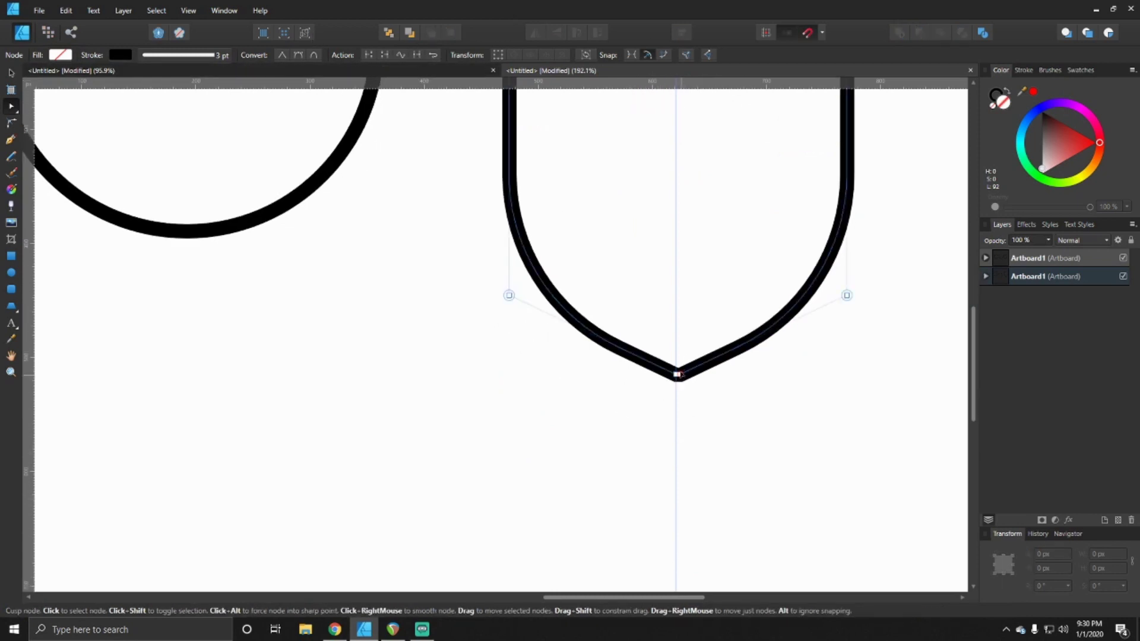
{"action": "left_click", "coordinate": [677, 374]}
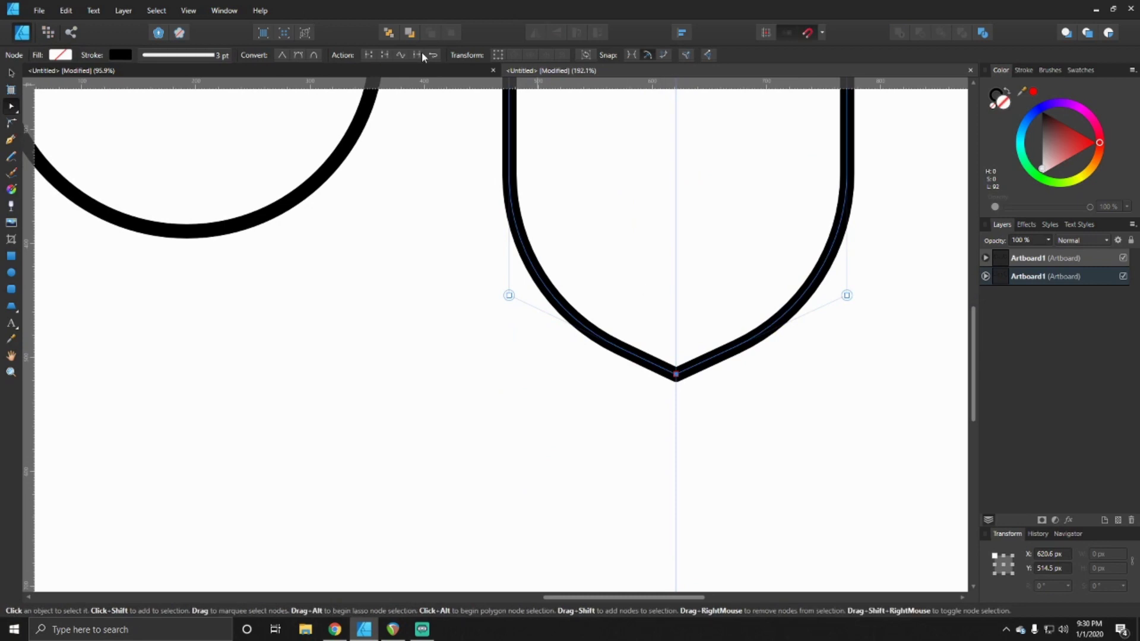
{"action": "scroll", "coordinate": [668, 450], "scroll_direction": "down", "scroll_amount": 3}
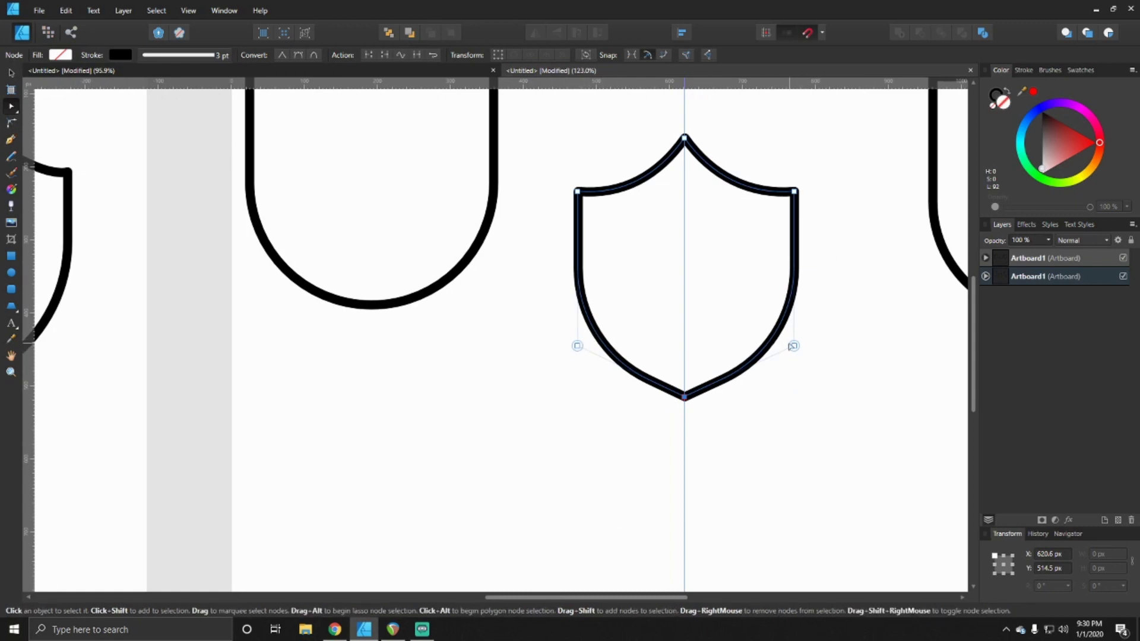
- Move the pointed shield to the lower left, the rounded shield to the upper middle, and nudge the tall shield left
{"action": "left_click", "coordinate": [11, 72]}
{"action": "scroll", "coordinate": [573, 366], "scroll_direction": "down", "scroll_amount": 5}
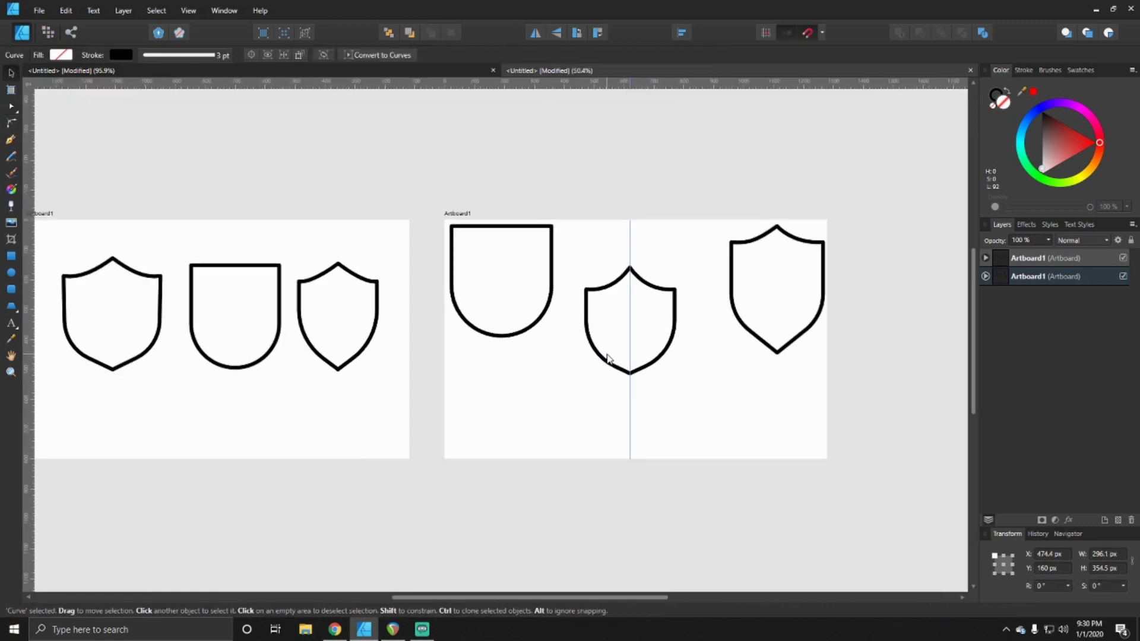
{"action": "left_click_drag", "start_coordinate": [665, 315], "coordinate": [594, 387]}
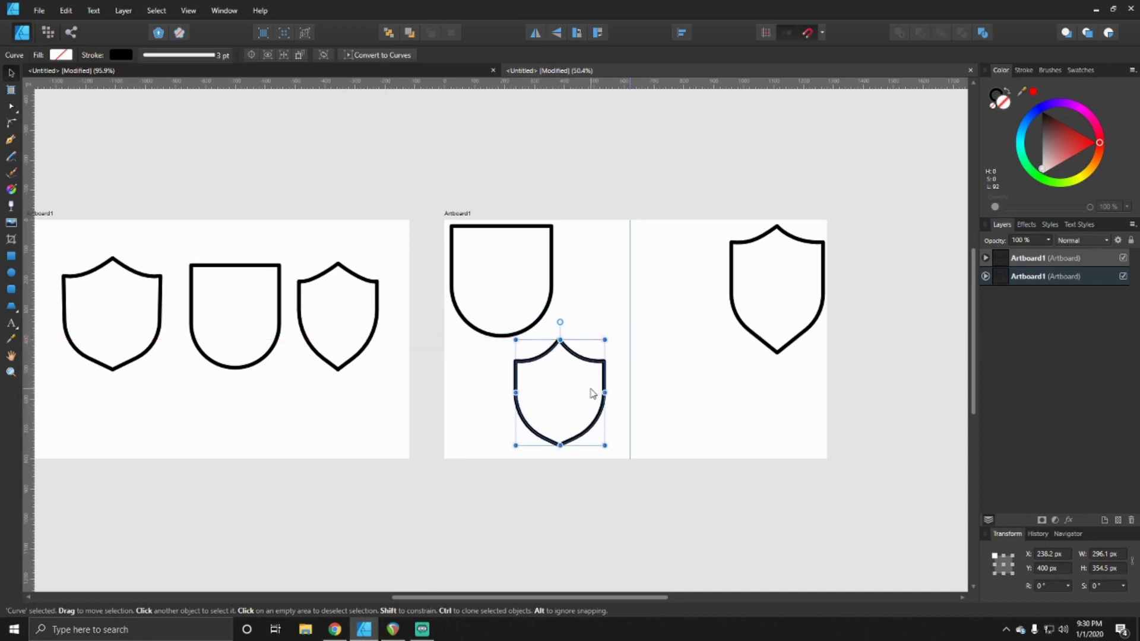
{"action": "left_click_drag", "start_coordinate": [546, 257], "coordinate": [694, 259]}
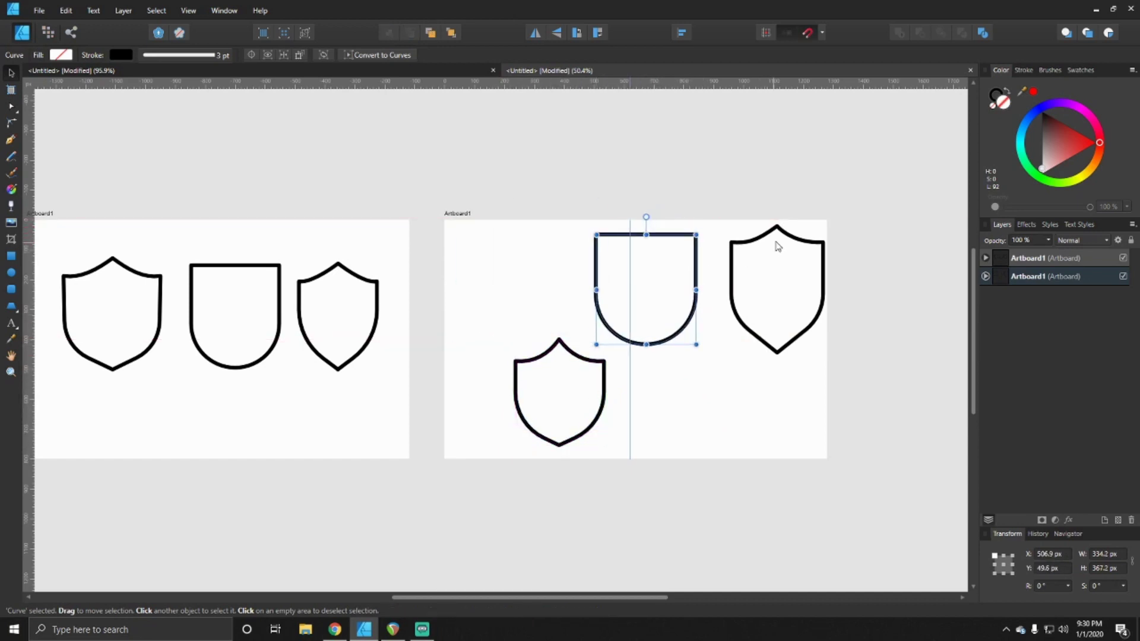
{"action": "left_click_drag", "start_coordinate": [789, 235], "coordinate": [784, 236]}
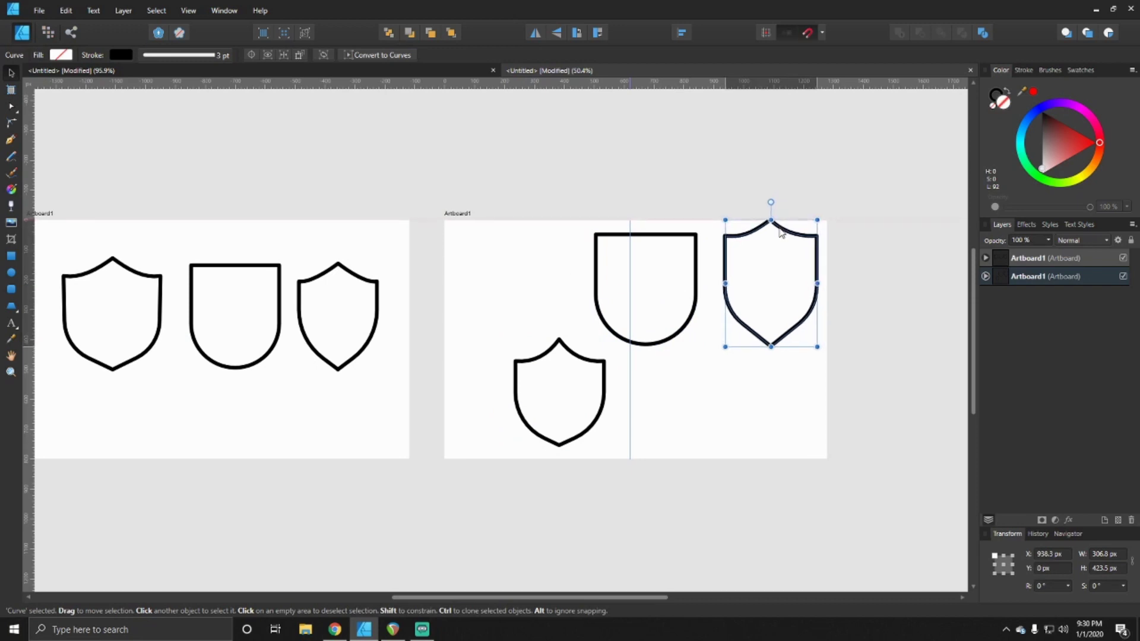
{"action": "left_click", "coordinate": [17, 309]}
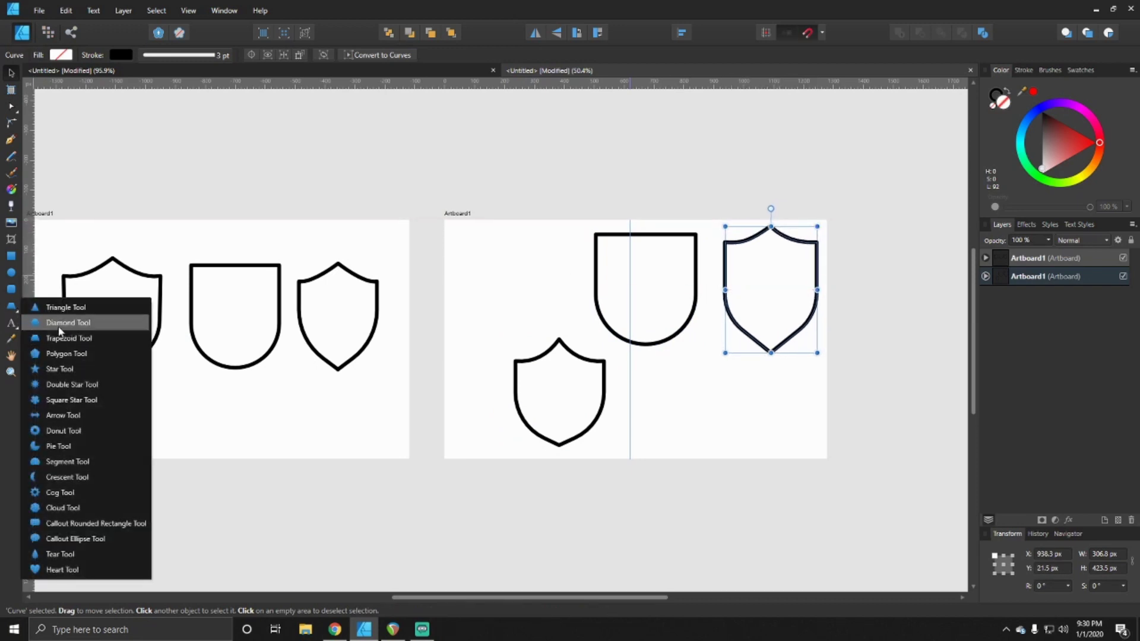
{"action": "left_click", "coordinate": [442, 249]}
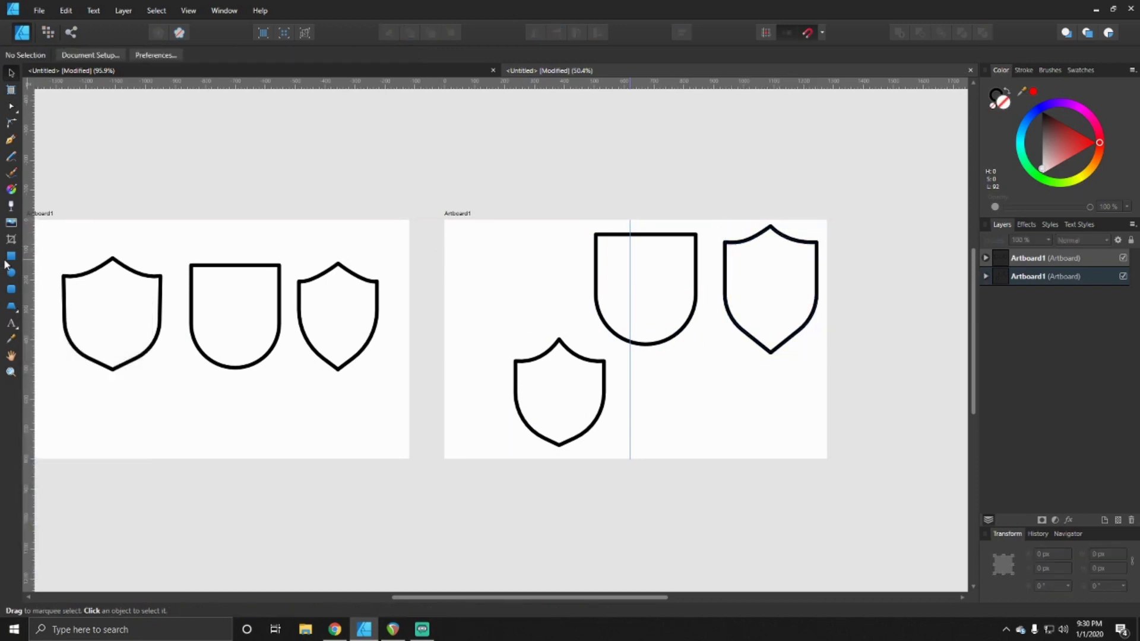
{"action": "left_click", "coordinate": [11, 256]}
{"action": "left_click", "coordinate": [12, 273]}
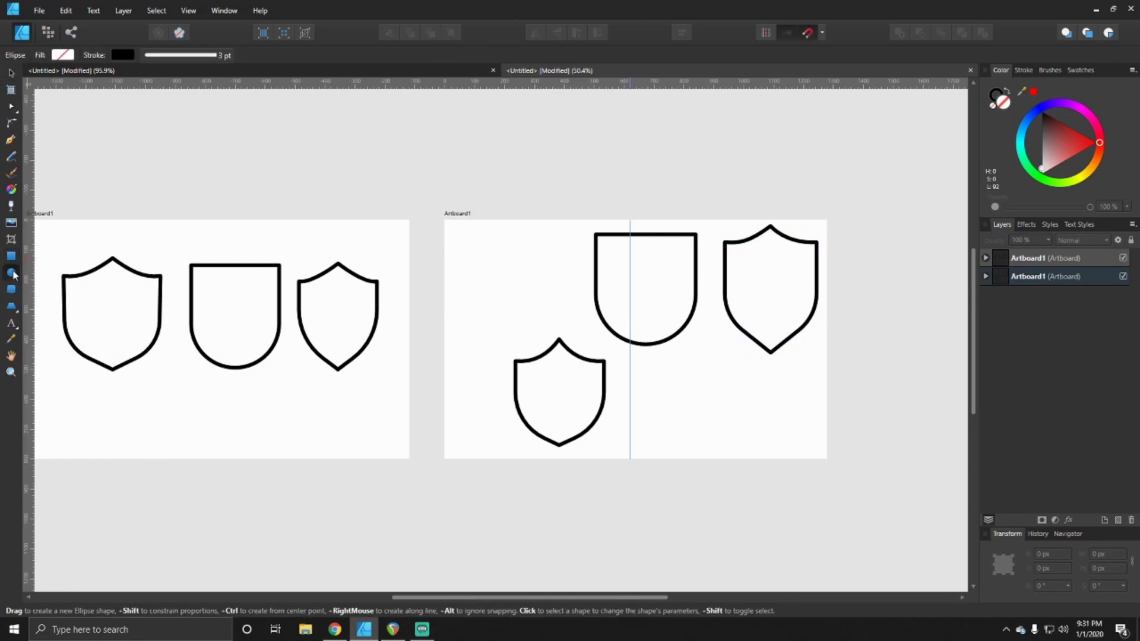
{"action": "left_click", "coordinate": [13, 259]}
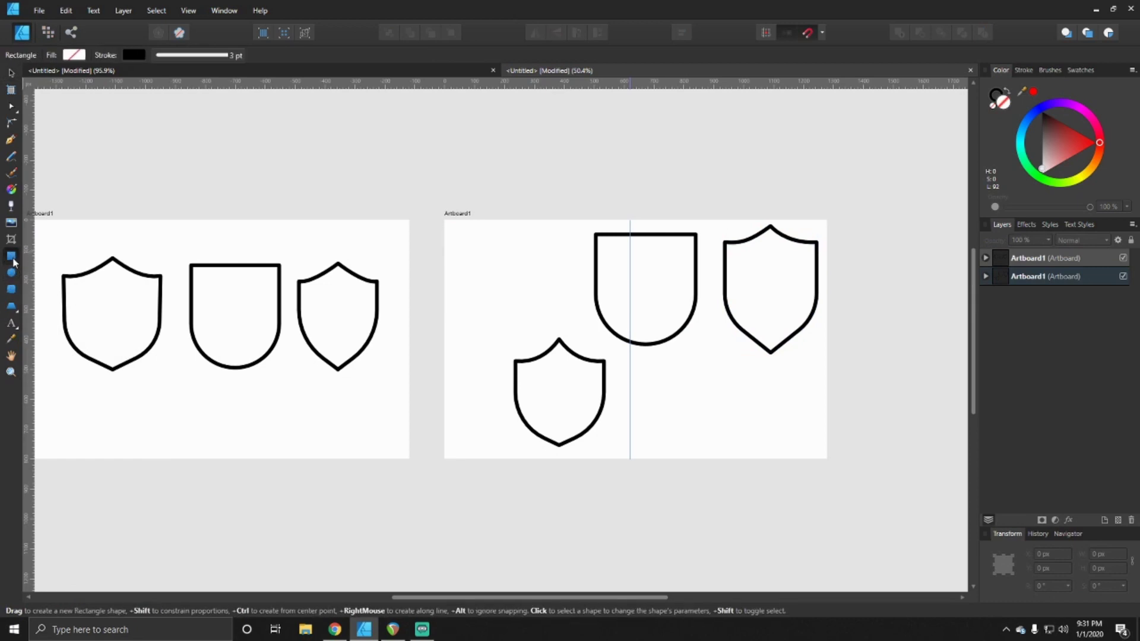
{"action": "left_click", "coordinate": [12, 75]}
{"action": "left_click", "coordinate": [11, 140]}
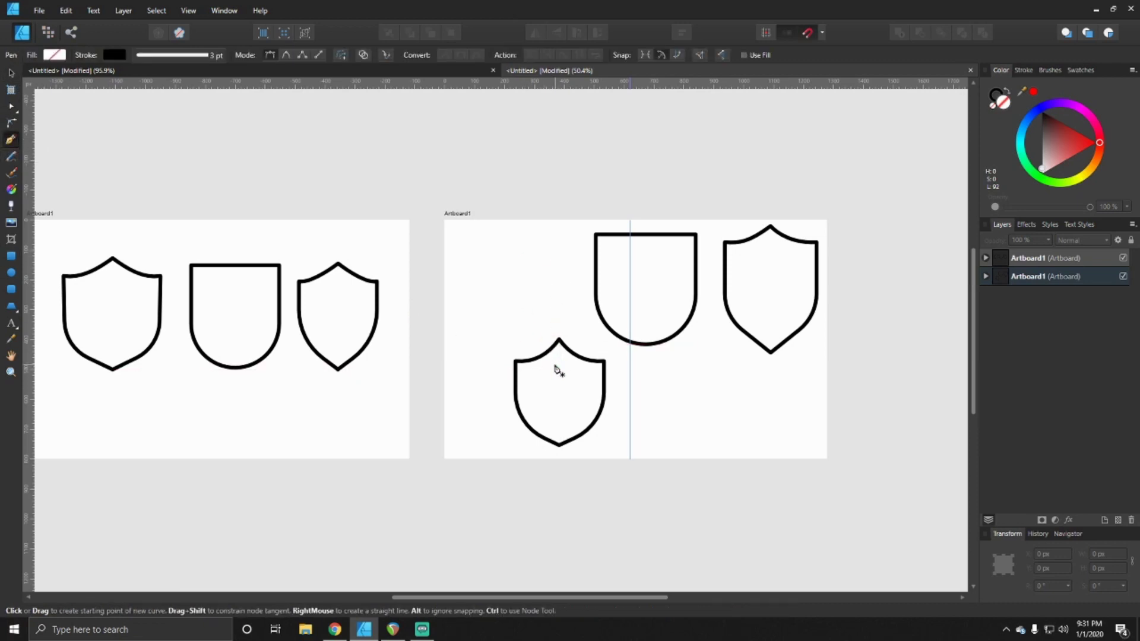
{"action": "left_click", "coordinate": [10, 73]}
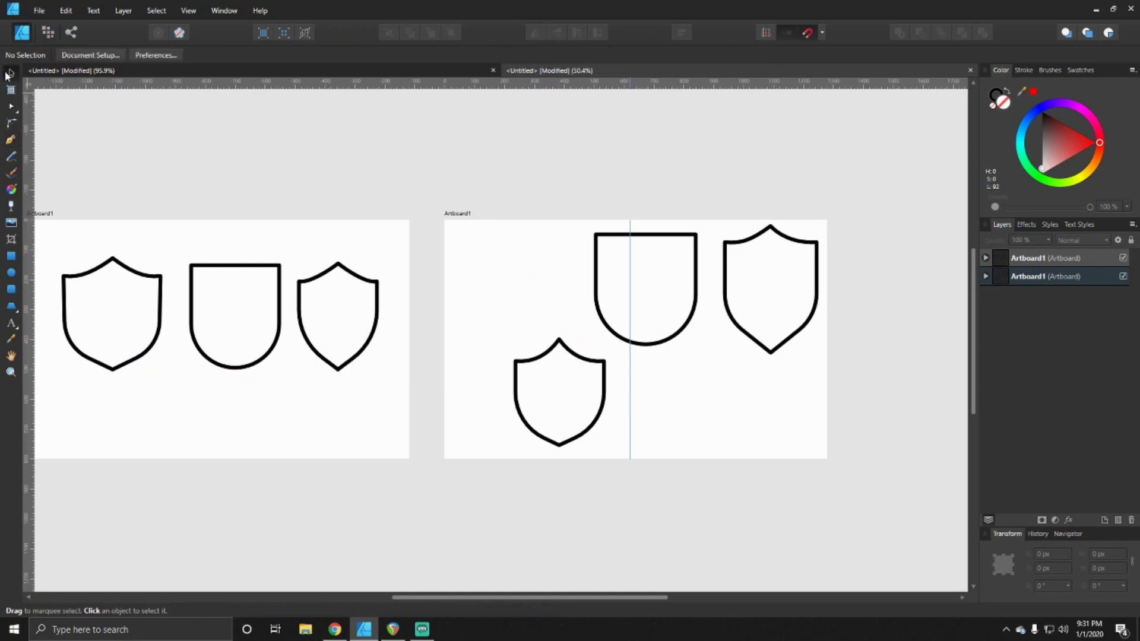